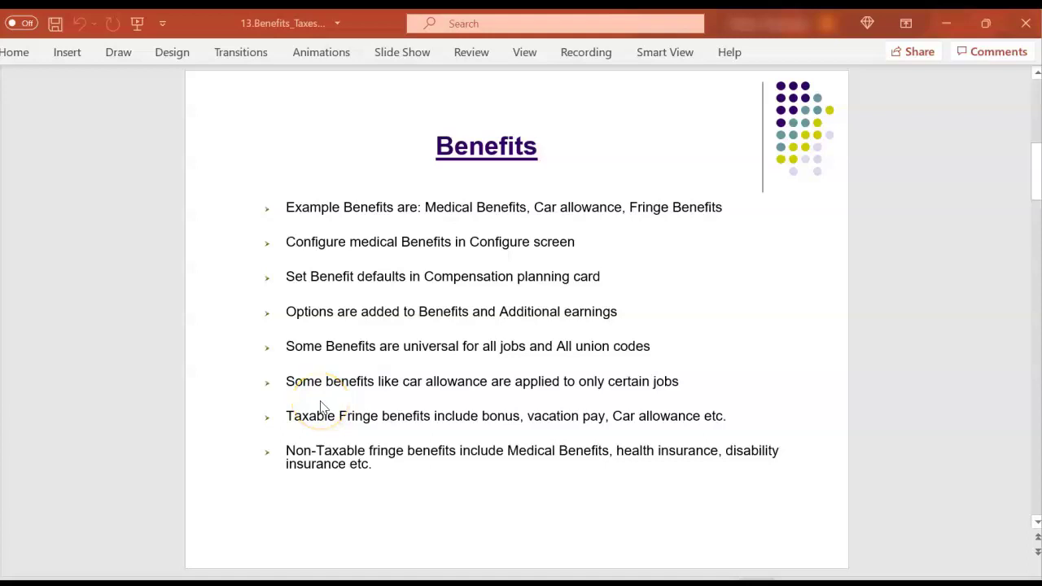
{"action": "left_click", "coordinate": [400, 369]}
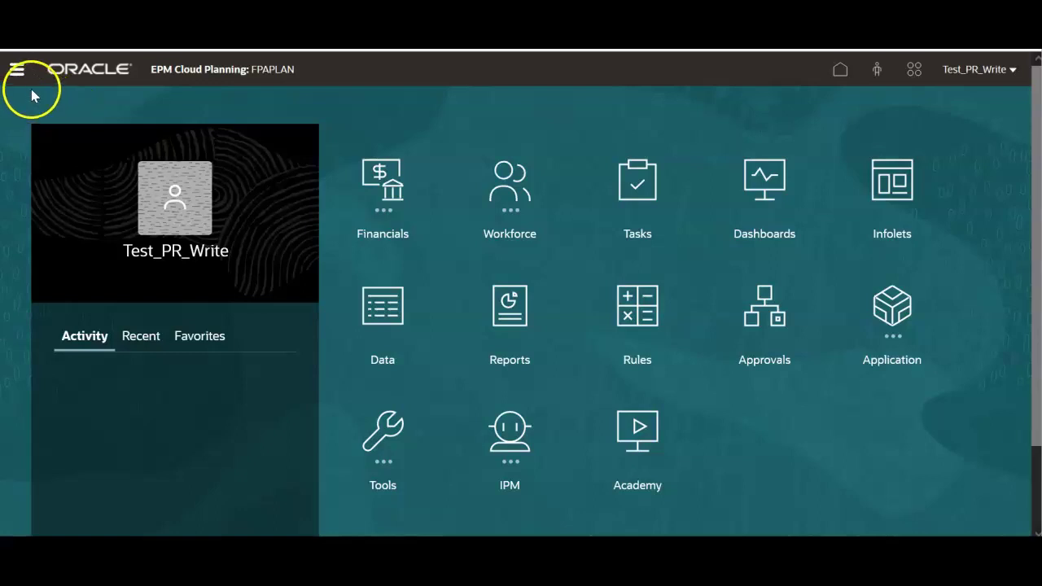
- Open the dimension editor and display the Component dimension
{"action": "left_click", "coordinate": [16, 70]}
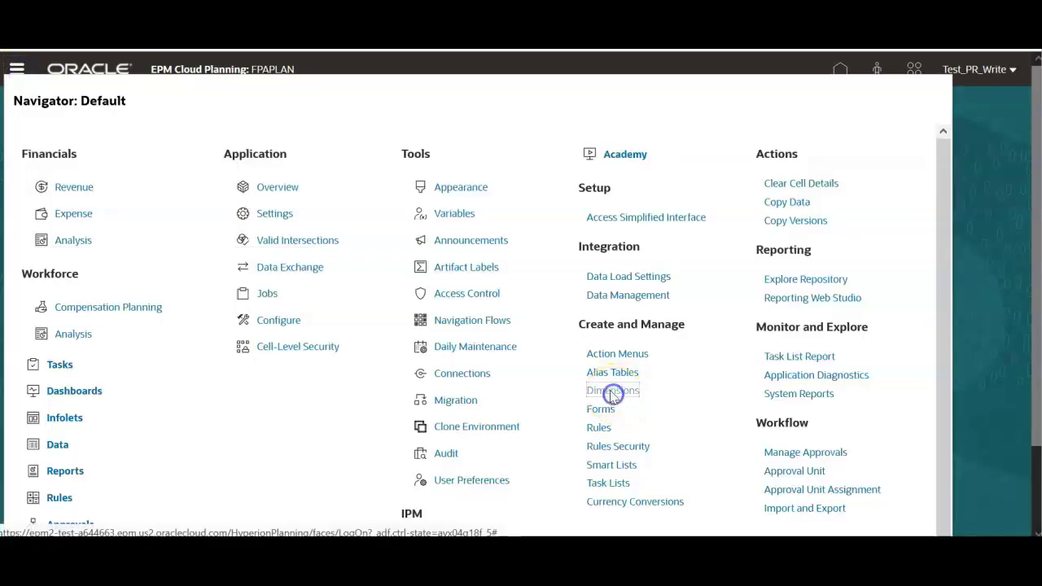
{"action": "left_click", "coordinate": [603, 389]}
{"action": "left_click", "coordinate": [213, 137]}
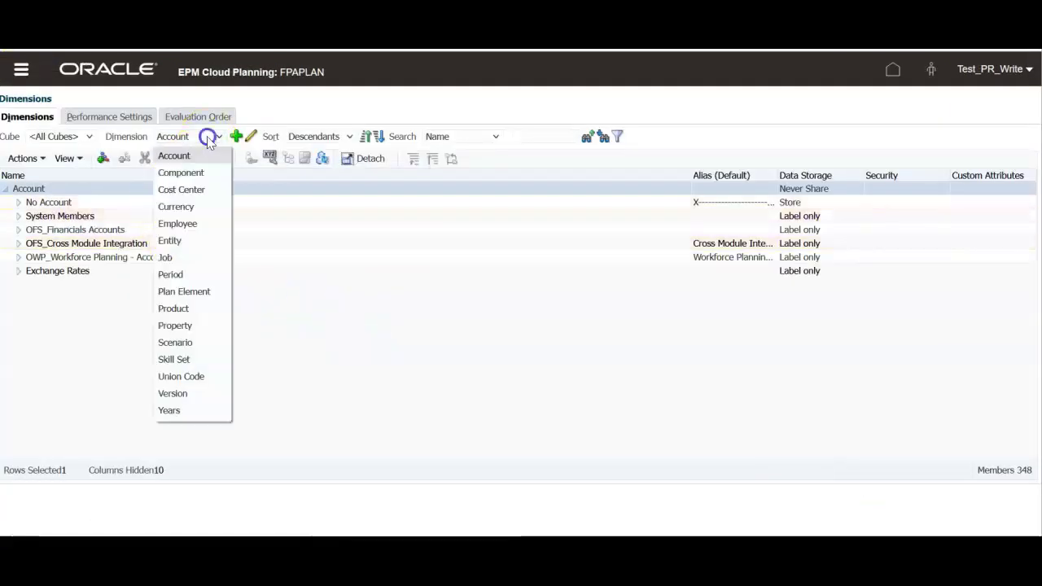
{"action": "left_click", "coordinate": [181, 173]}
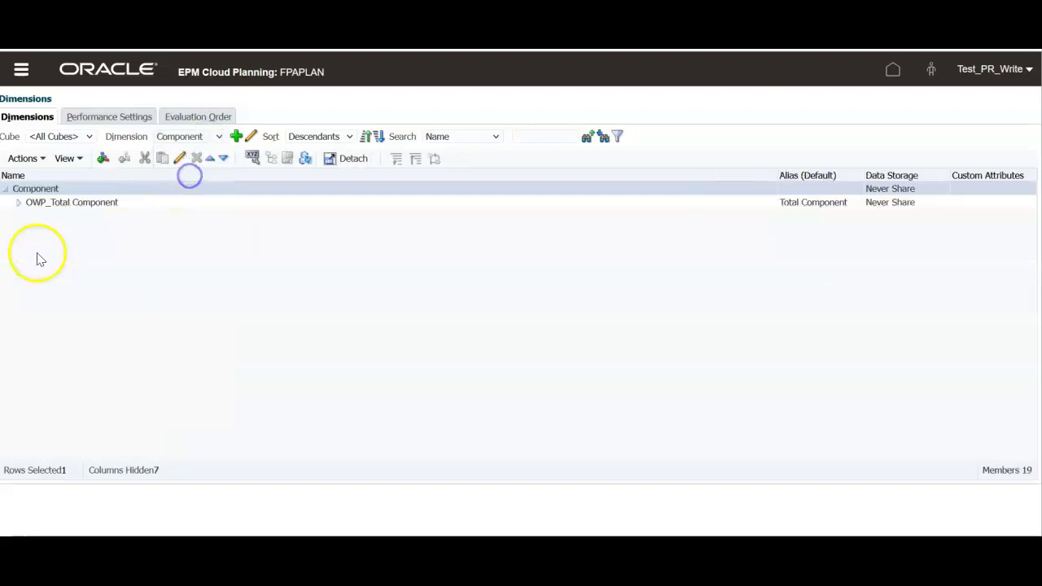
- Expand OWP_Total Component and examine the members under OWP_Benefits, OWP_Additional Earnings and OWP_Taxes
{"action": "left_click", "coordinate": [18, 202]}
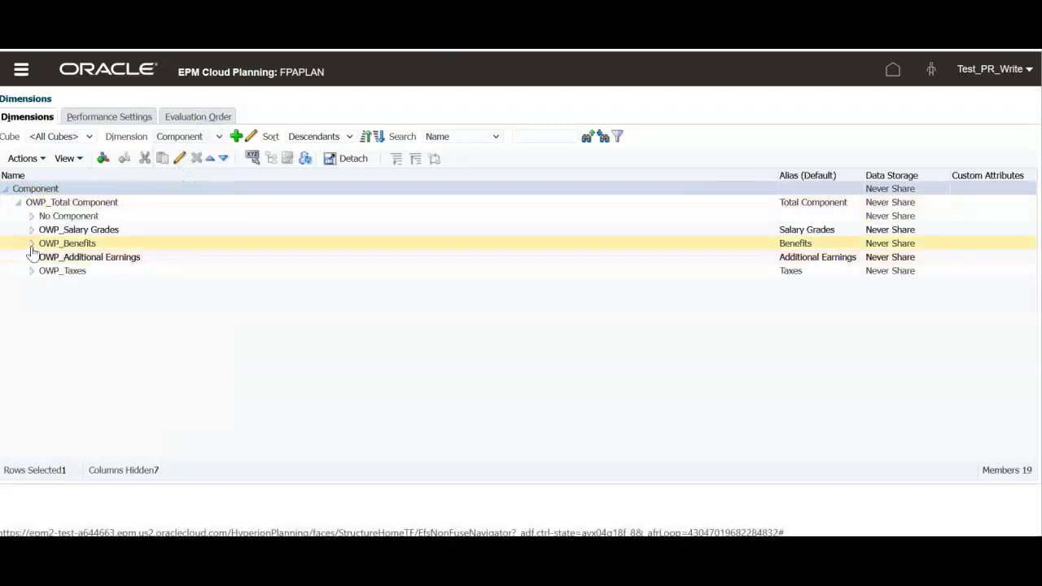
{"action": "left_click", "coordinate": [31, 244]}
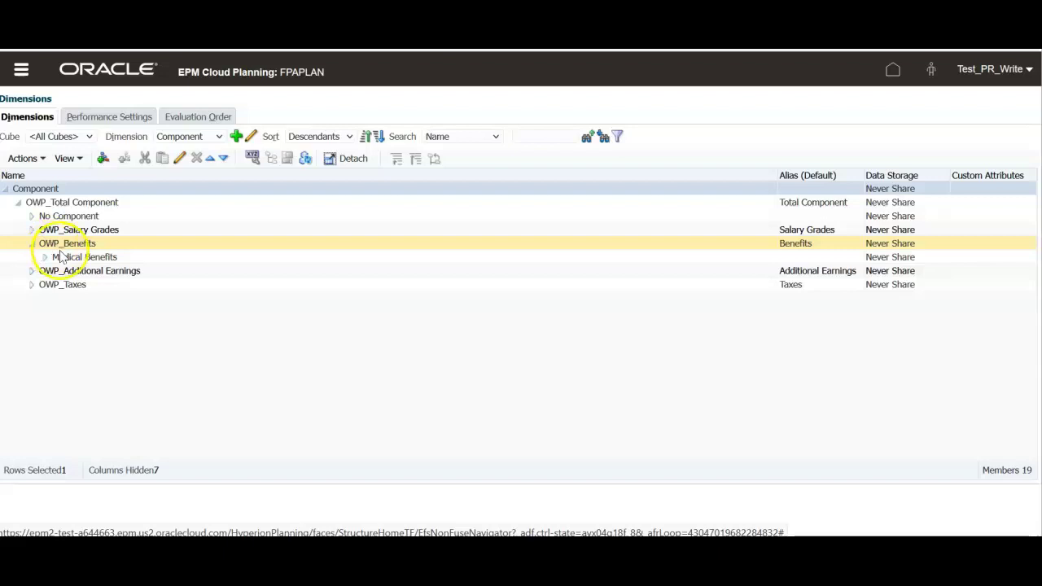
{"action": "left_click", "coordinate": [72, 256]}
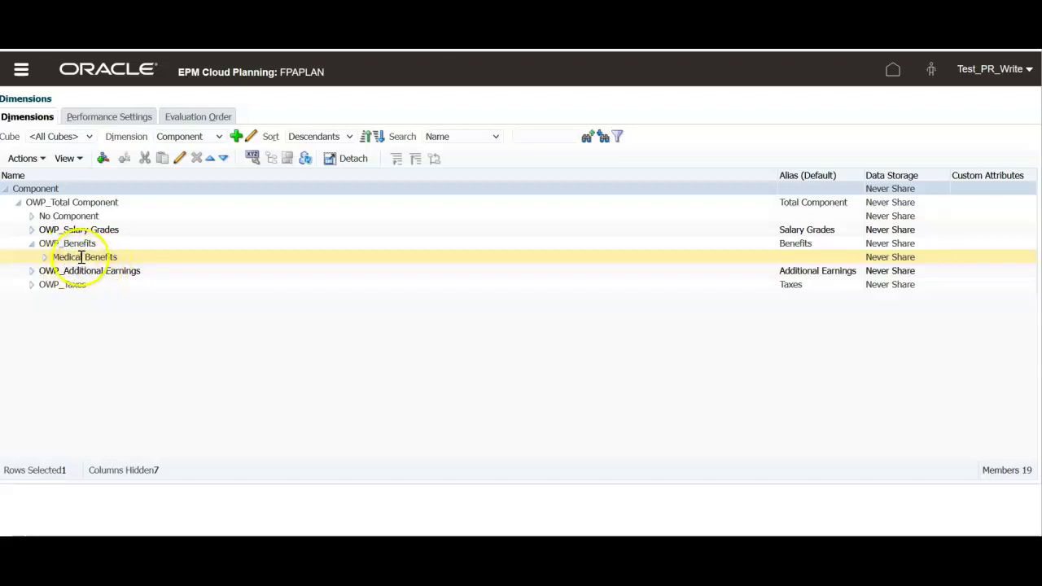
{"action": "left_click", "coordinate": [71, 244]}
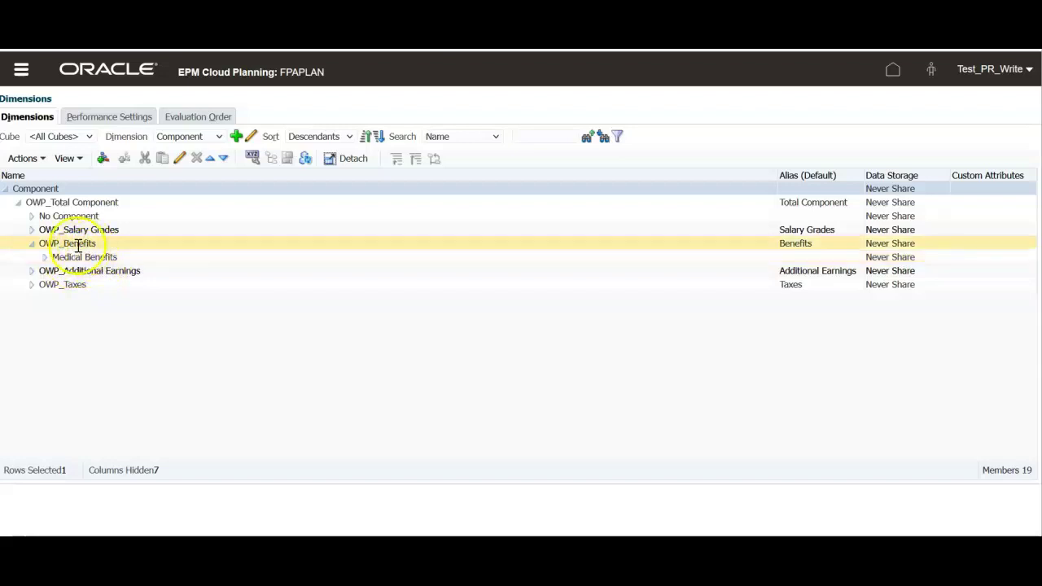
{"action": "left_click", "coordinate": [30, 270]}
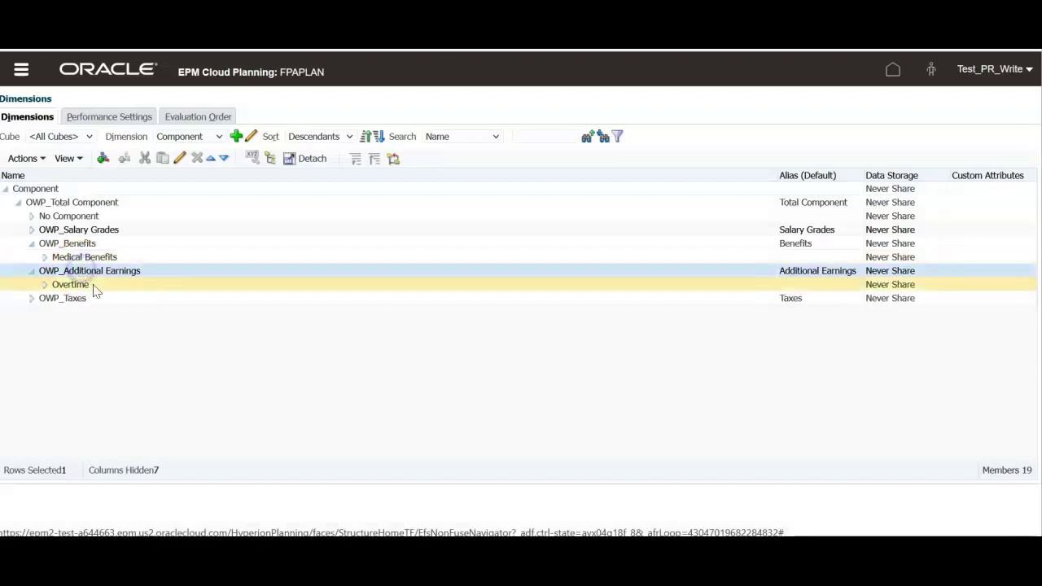
{"action": "left_click", "coordinate": [67, 298]}
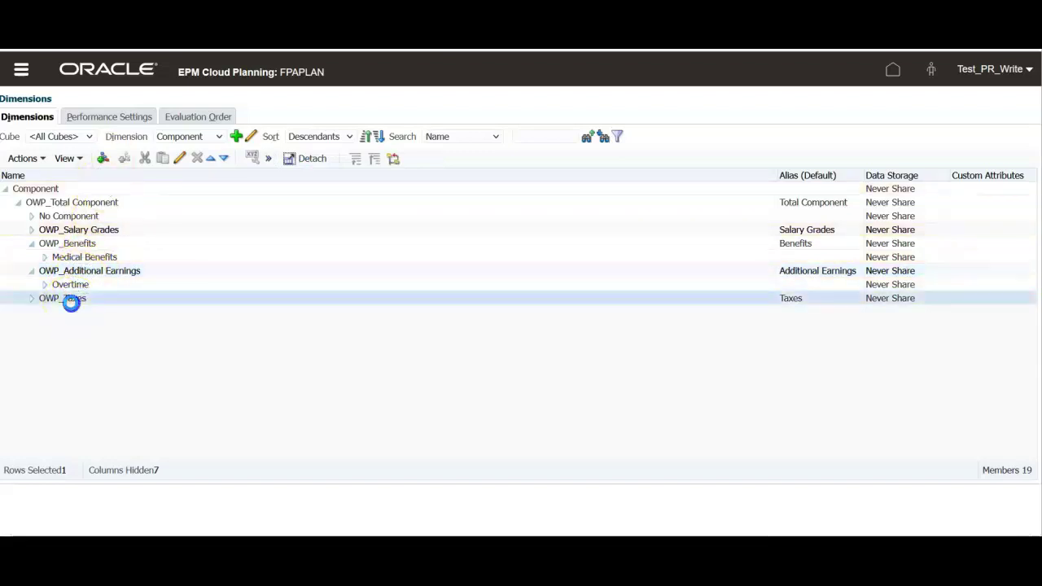
{"action": "left_click", "coordinate": [31, 298]}
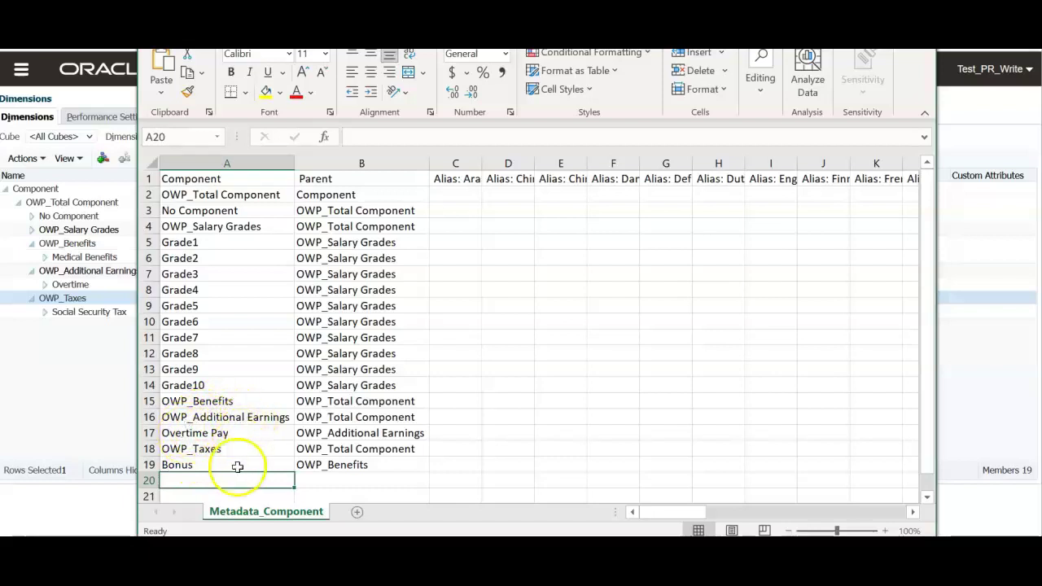
- In the Excel sheet Metadata_Component, add the component Car Allowances in row 20 with OWP_Benefits as its parent
{"action": "type", "text": "Car Allowanc"}
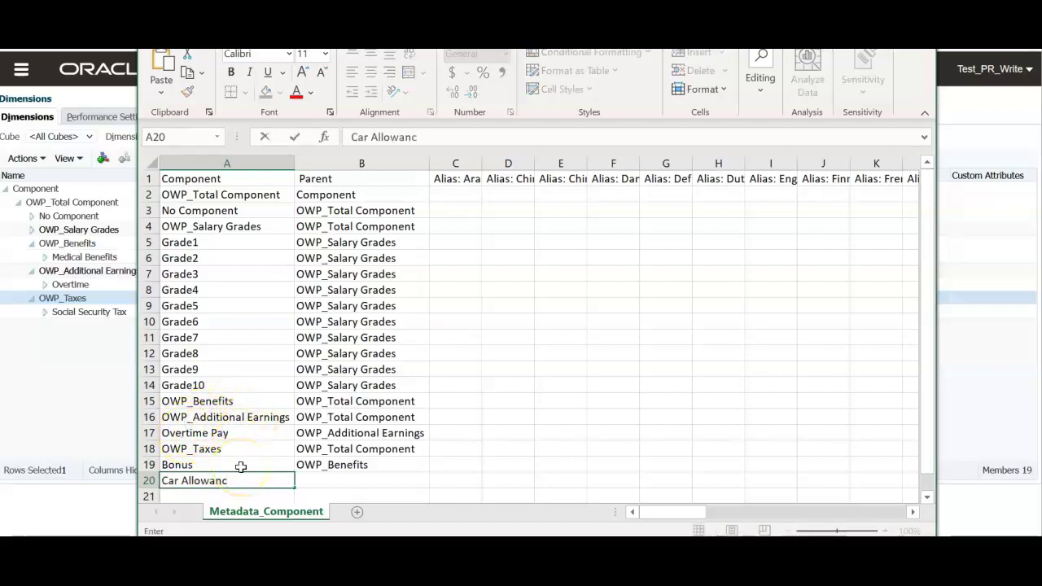
{"action": "type", "text": "es"}
{"action": "left_click", "coordinate": [298, 480]}
{"action": "key", "text": "Up"}
{"action": "key", "text": "ctrl+c"}
{"action": "key", "text": "Down"}
{"action": "key", "text": "ctrl+v"}
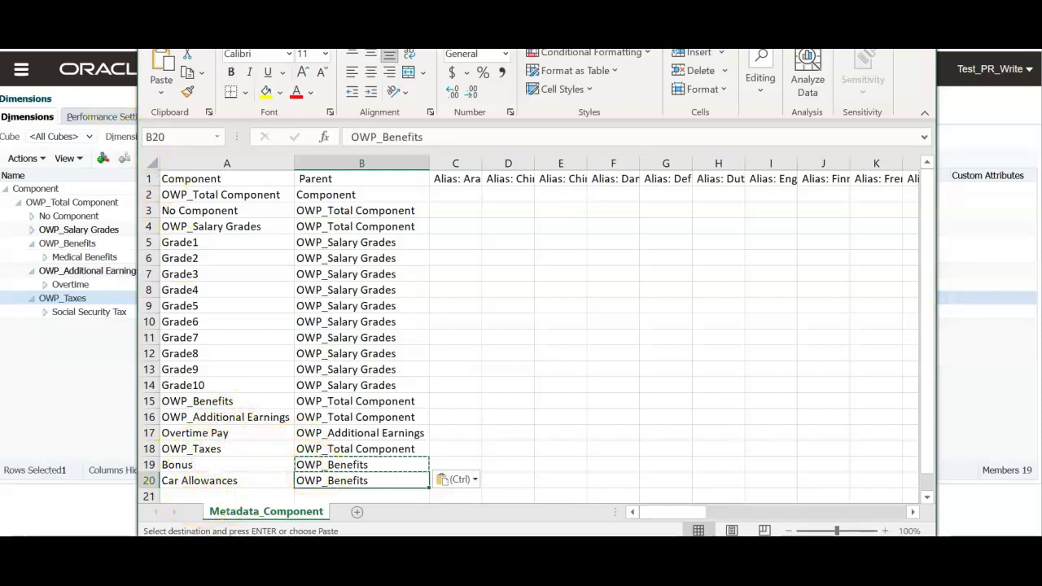
- Return to Oracle EPM Cloud Planning and create a new metadata import from the application's dimension overview
{"action": "left_click", "coordinate": [21, 69]}
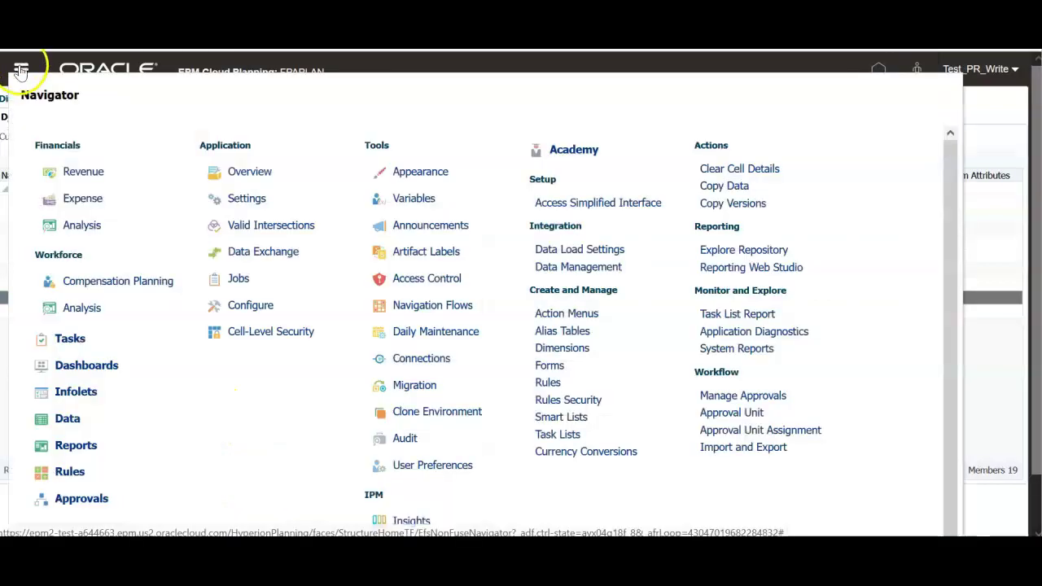
{"action": "left_click", "coordinate": [254, 176]}
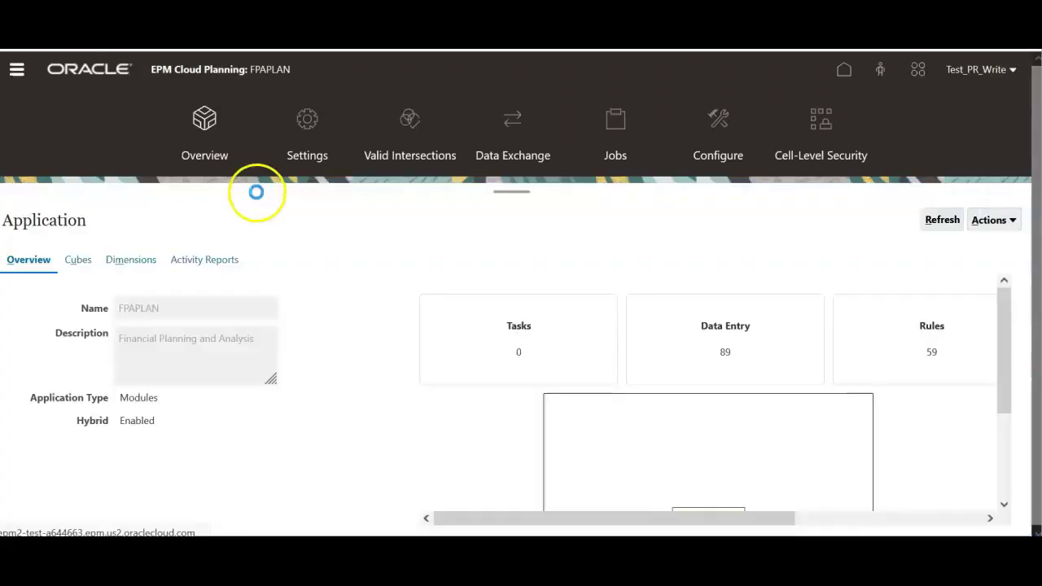
{"action": "left_click", "coordinate": [131, 265]}
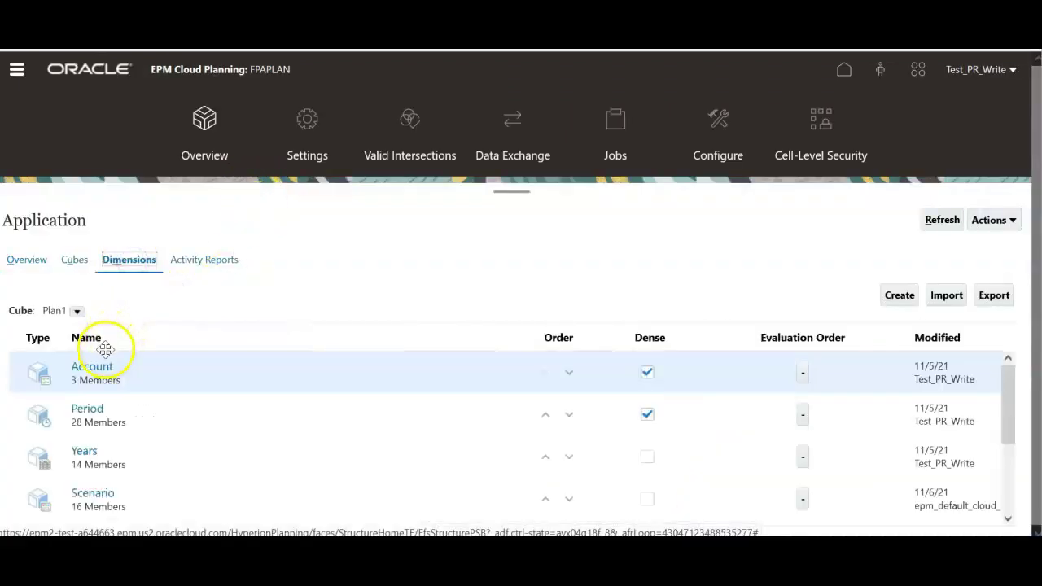
{"action": "left_click", "coordinate": [944, 294]}
{"action": "left_click", "coordinate": [813, 86]}
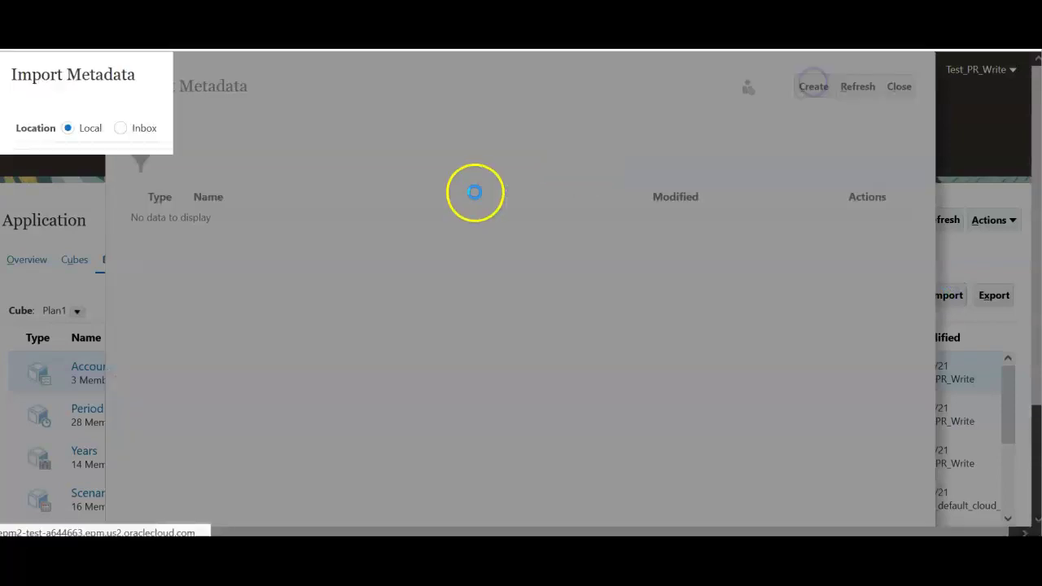
- Choose the local file Metadata_Component as the import file for the Component dimension
{"action": "scroll", "coordinate": [70, 420], "scroll_direction": "down", "scroll_amount": 5}
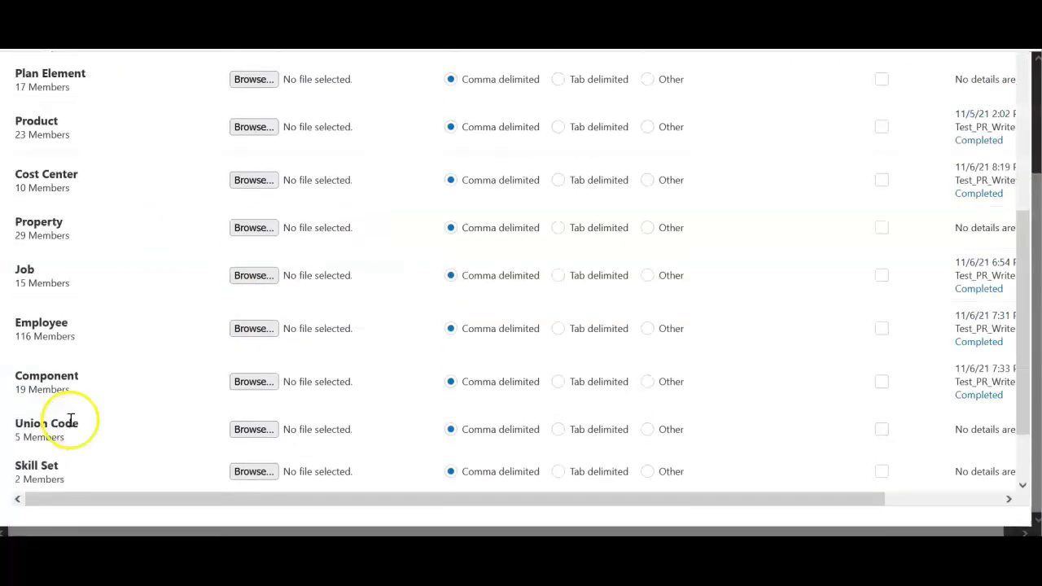
{"action": "left_click", "coordinate": [253, 381]}
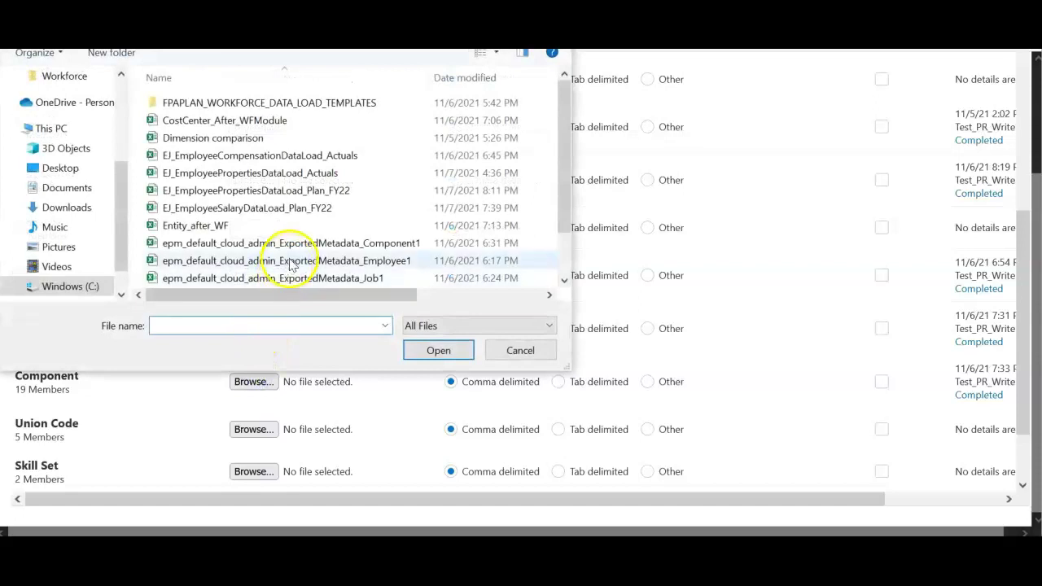
{"action": "scroll", "coordinate": [268, 244], "scroll_direction": "down", "scroll_amount": 1}
{"action": "left_click", "coordinate": [228, 261]}
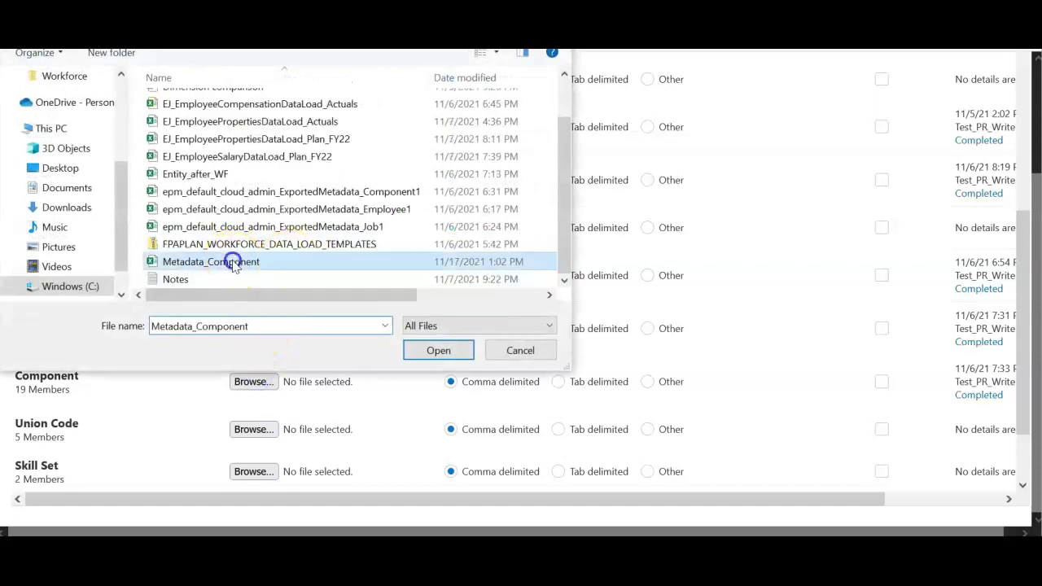
{"action": "left_click", "coordinate": [413, 350]}
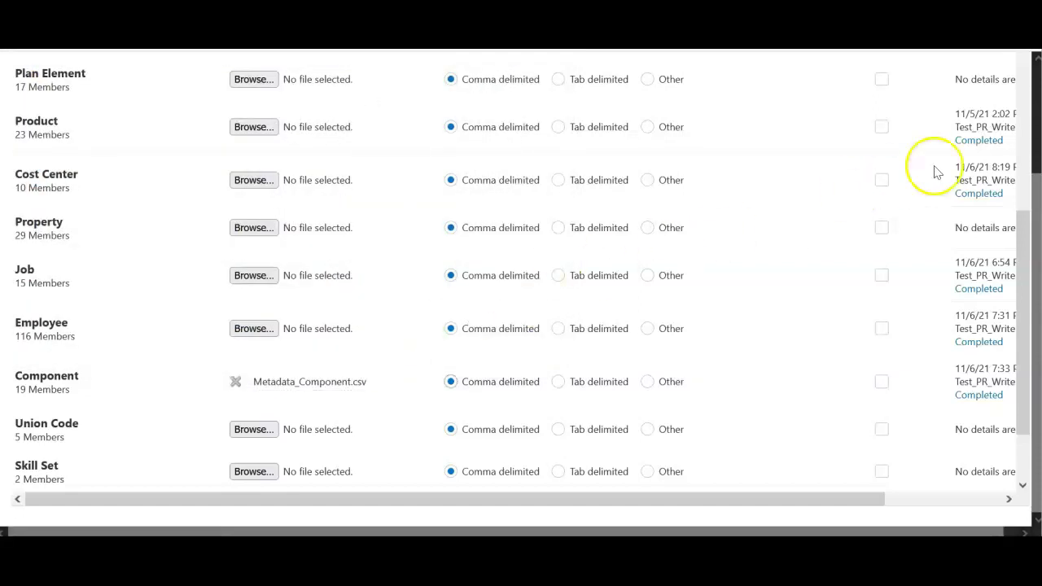
- Validate and import the Component metadata file, and check the import in the recent job activity
{"action": "scroll", "coordinate": [932, 170], "scroll_direction": "up", "scroll_amount": 5}
{"action": "left_click", "coordinate": [935, 81]}
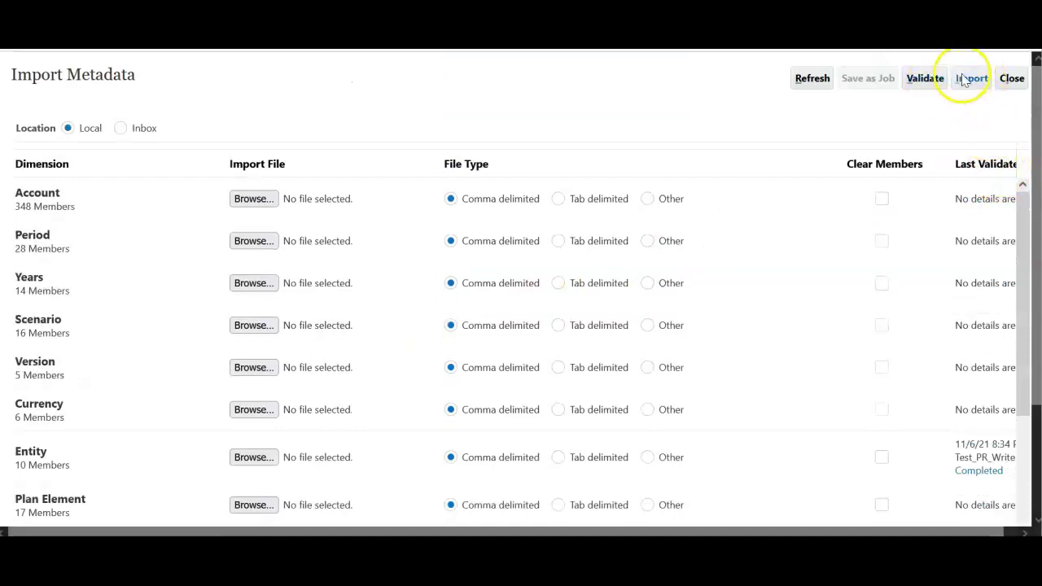
{"action": "left_click", "coordinate": [969, 79]}
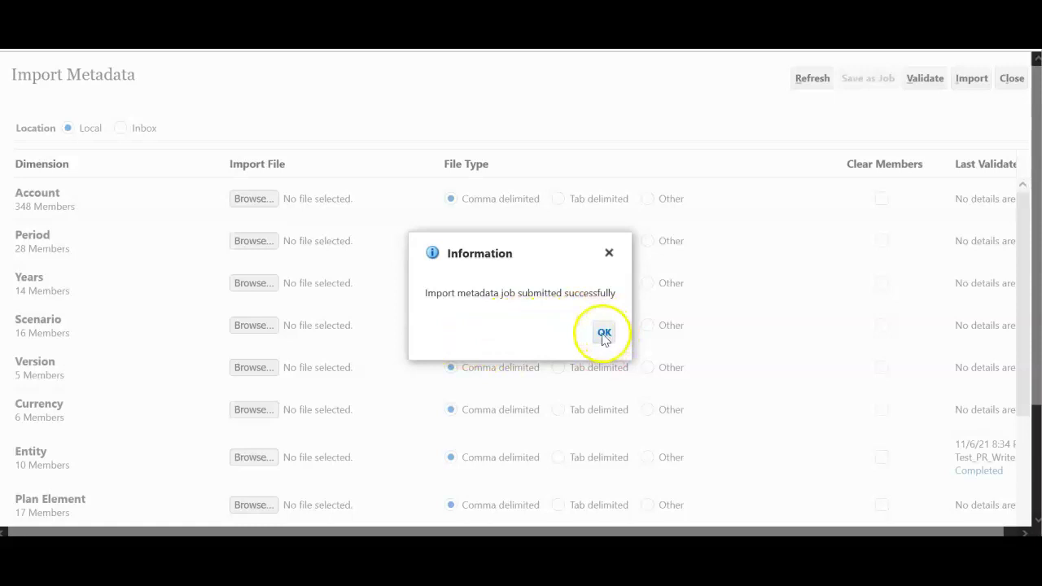
{"action": "left_click", "coordinate": [604, 334]}
{"action": "left_click", "coordinate": [1012, 79]}
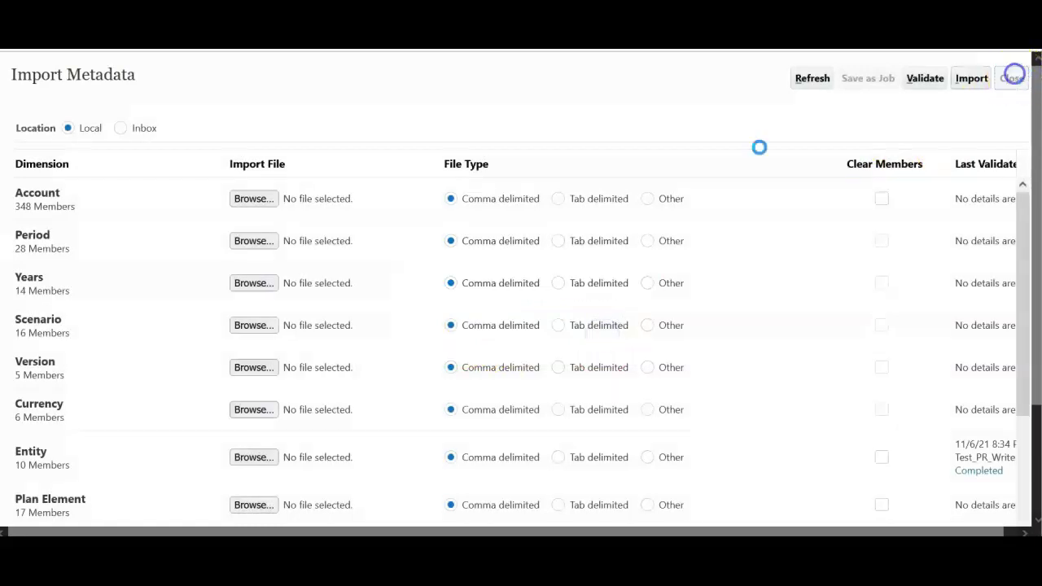
{"action": "left_click", "coordinate": [899, 86]}
{"action": "left_click", "coordinate": [616, 140]}
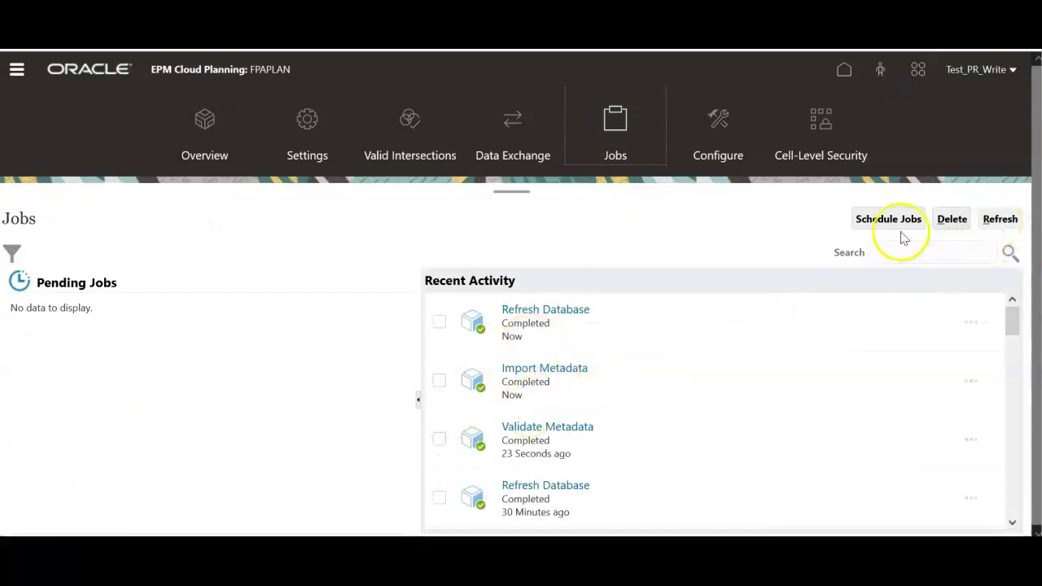
- Reopen the Component dimension and expand OWP_Total Component to check Car Allowances under OWP_Benefits
{"action": "left_click", "coordinate": [16, 69]}
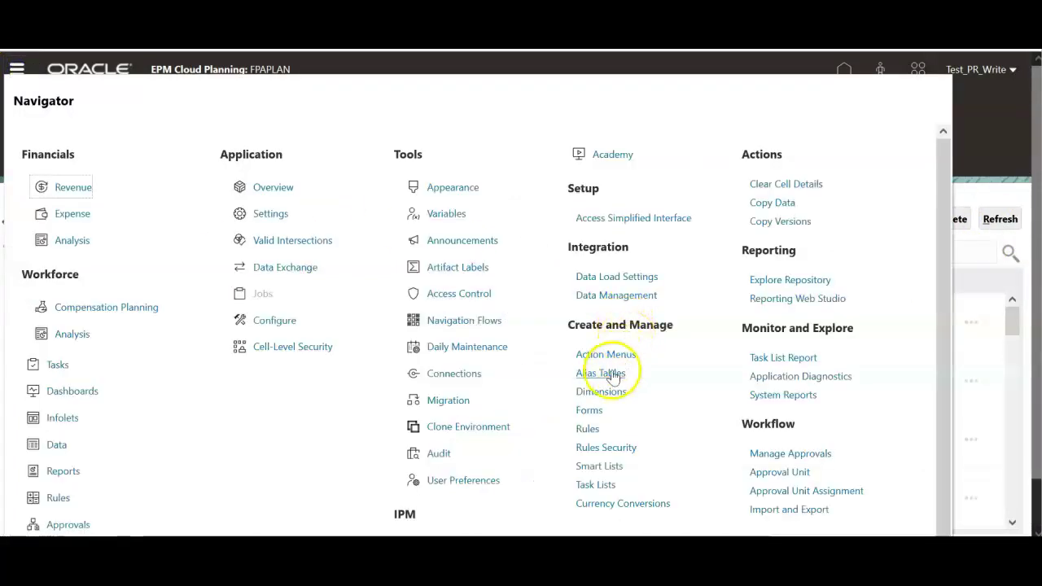
{"action": "left_click", "coordinate": [567, 395]}
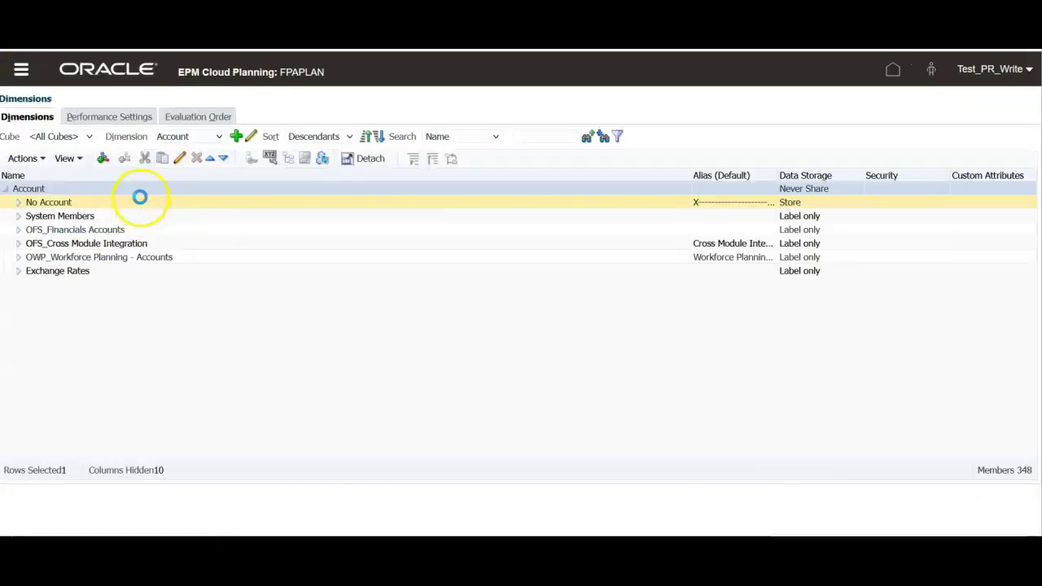
{"action": "left_click", "coordinate": [198, 136]}
{"action": "left_click", "coordinate": [181, 172]}
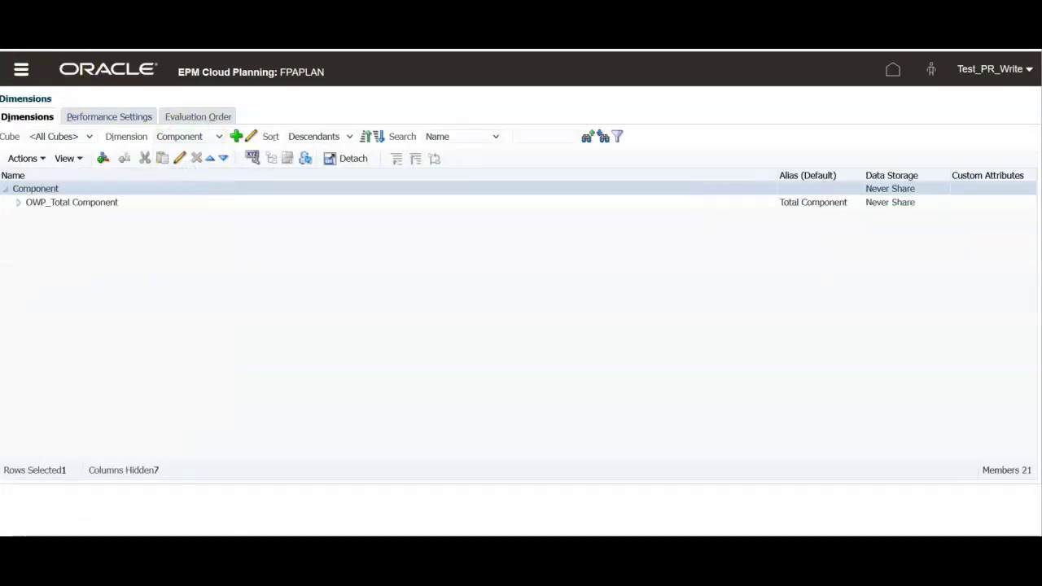
{"action": "left_click", "coordinate": [18, 201]}
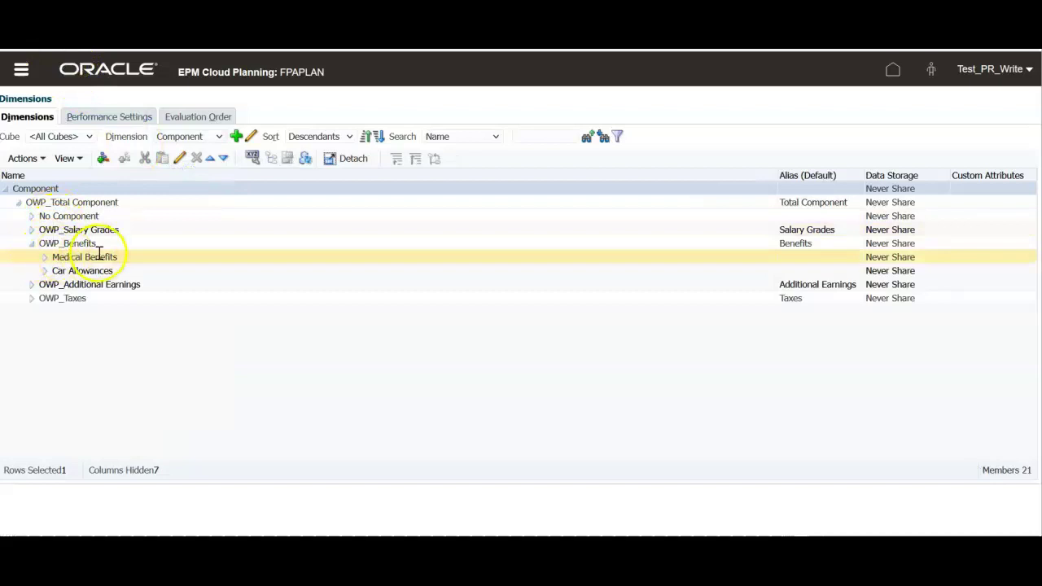
{"action": "left_click", "coordinate": [61, 271]}
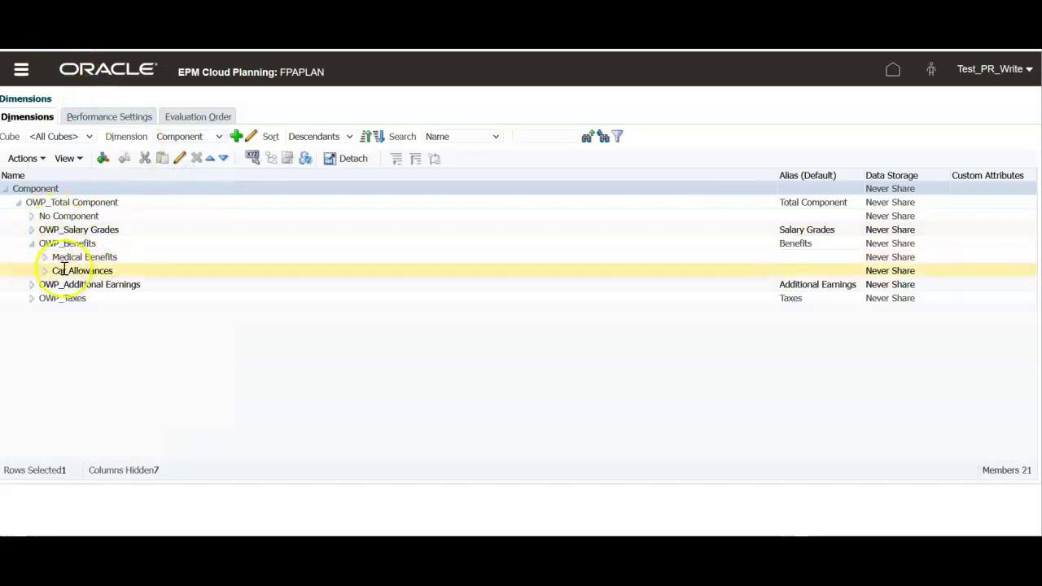
- Open the Medical Benefits component from Benefits and Taxes in the application's Workforce configuration
{"action": "left_click", "coordinate": [22, 76]}
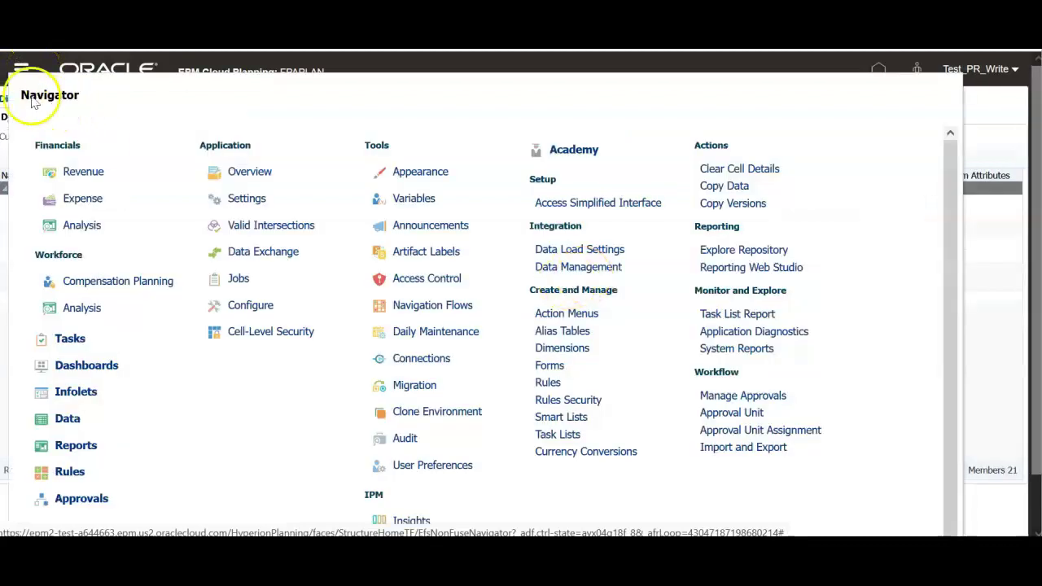
{"action": "left_click", "coordinate": [246, 309]}
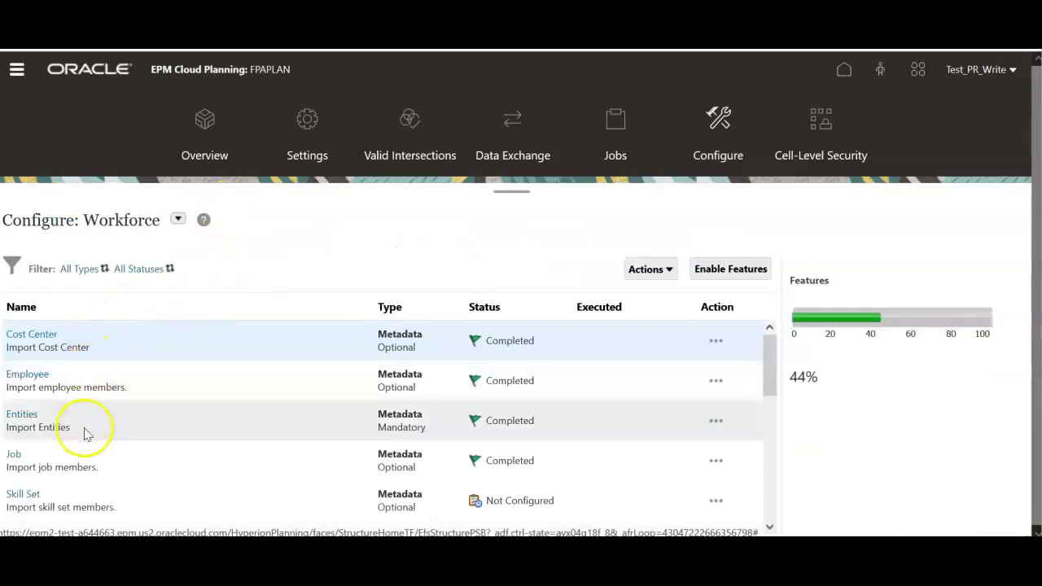
{"action": "scroll", "coordinate": [85, 430], "scroll_direction": "down", "scroll_amount": 3}
{"action": "left_click", "coordinate": [42, 378]}
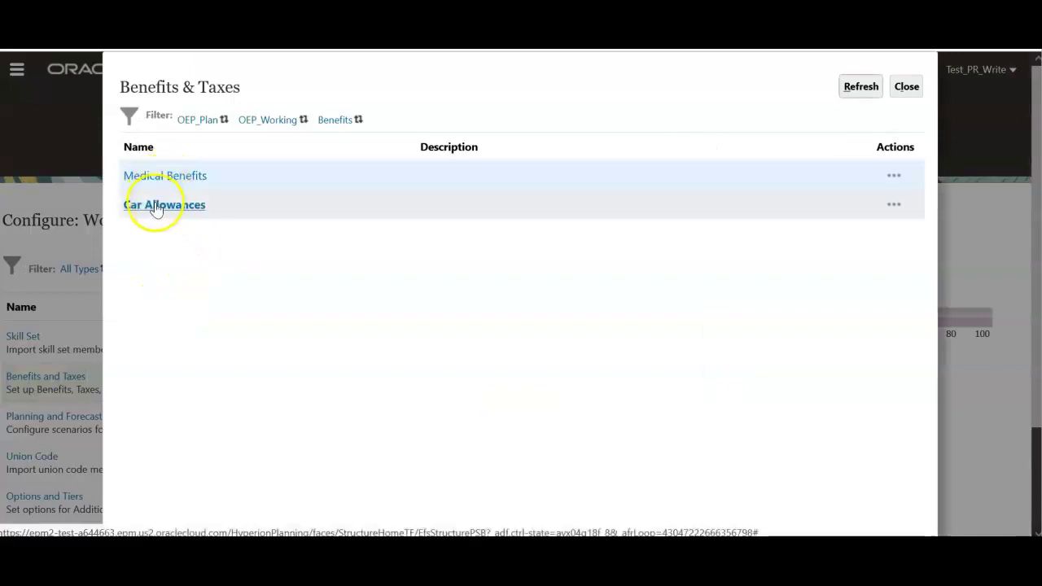
{"action": "left_click", "coordinate": [189, 176]}
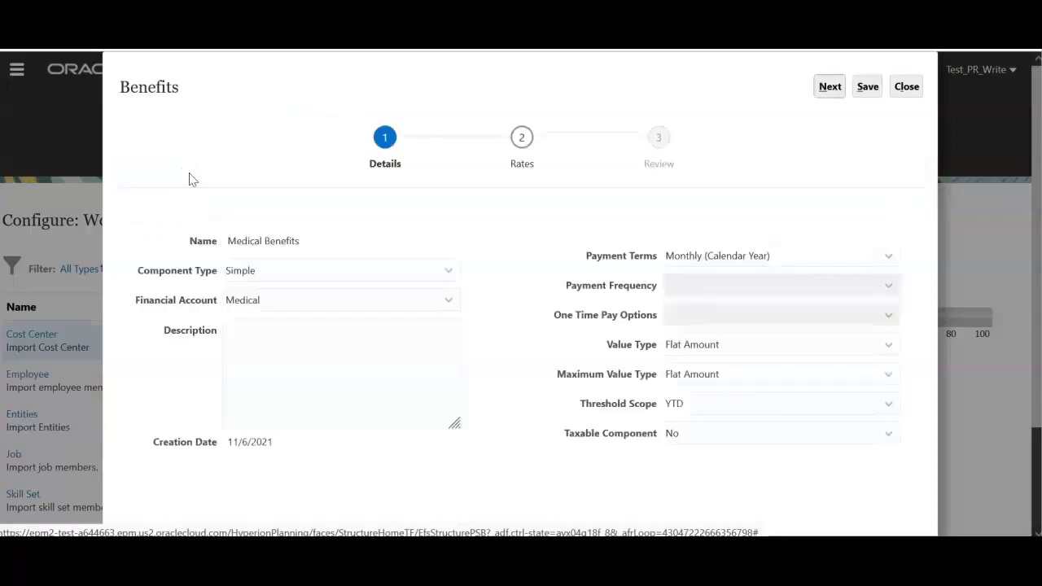
- Set the Medical Benefits component type to Rate Table and its financial account to Medical
{"action": "left_click", "coordinate": [235, 276]}
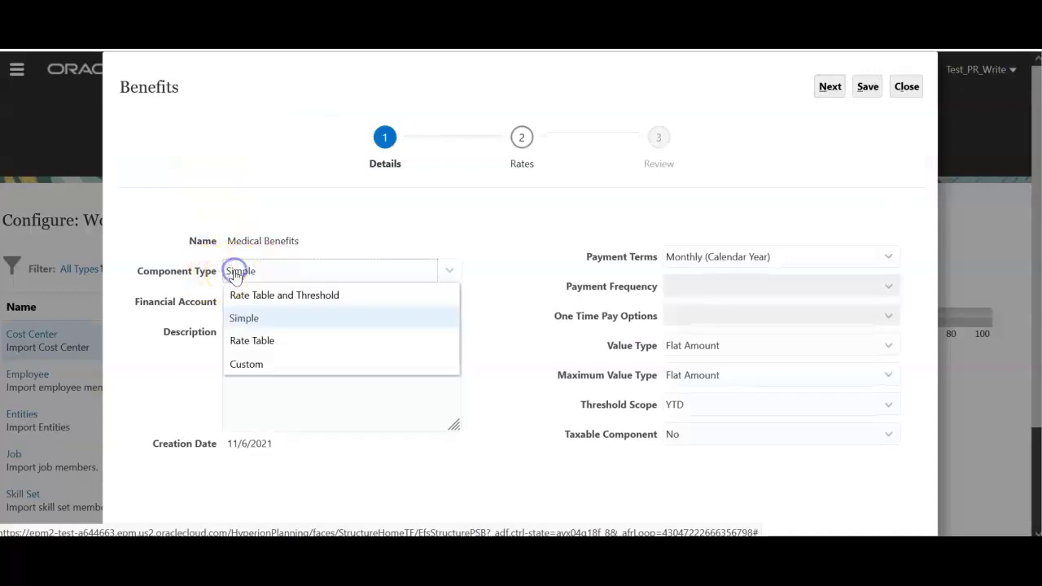
{"action": "left_click", "coordinate": [242, 347]}
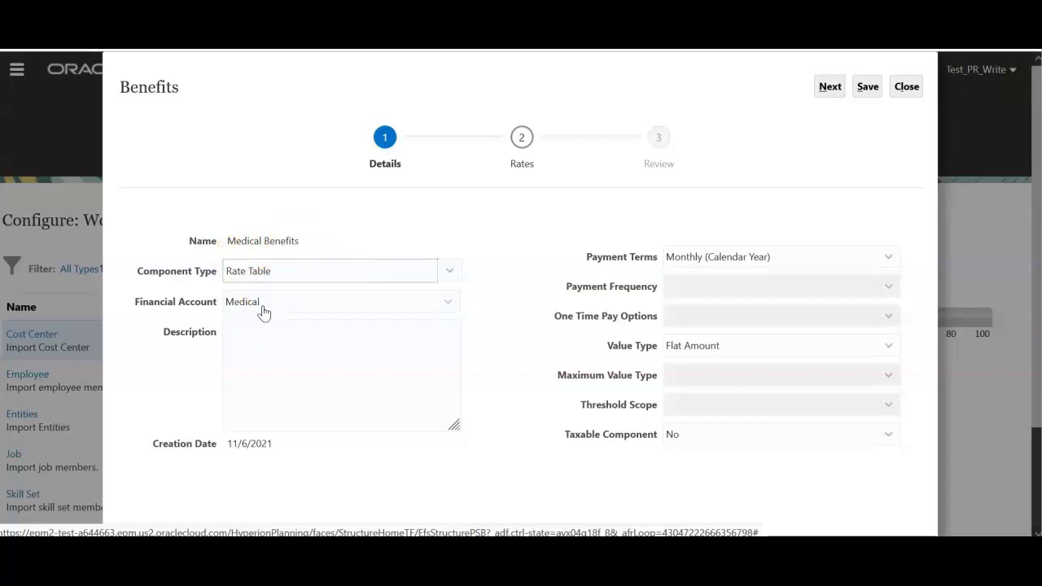
{"action": "left_click", "coordinate": [262, 308]}
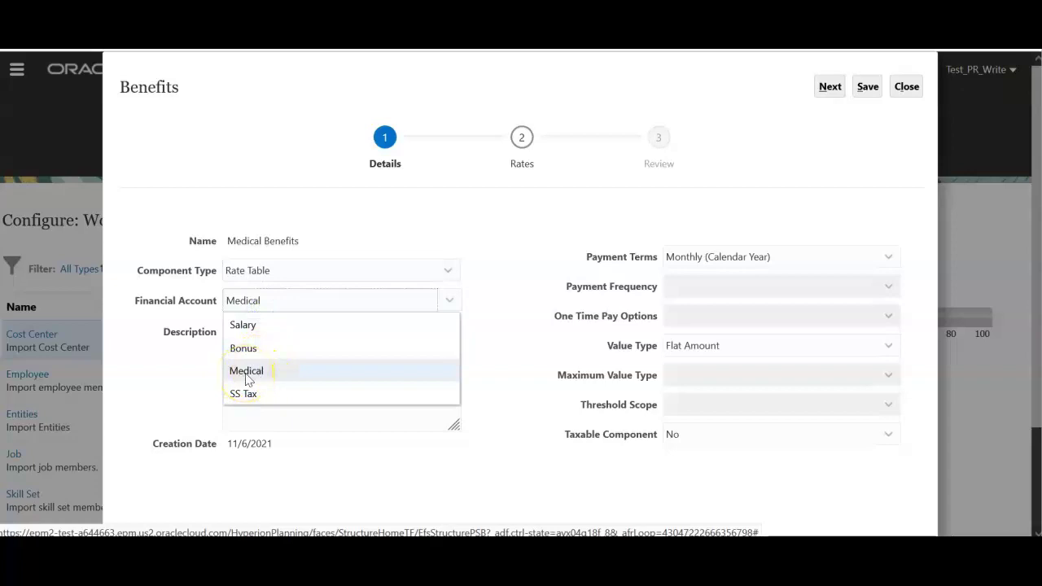
{"action": "left_click", "coordinate": [245, 373]}
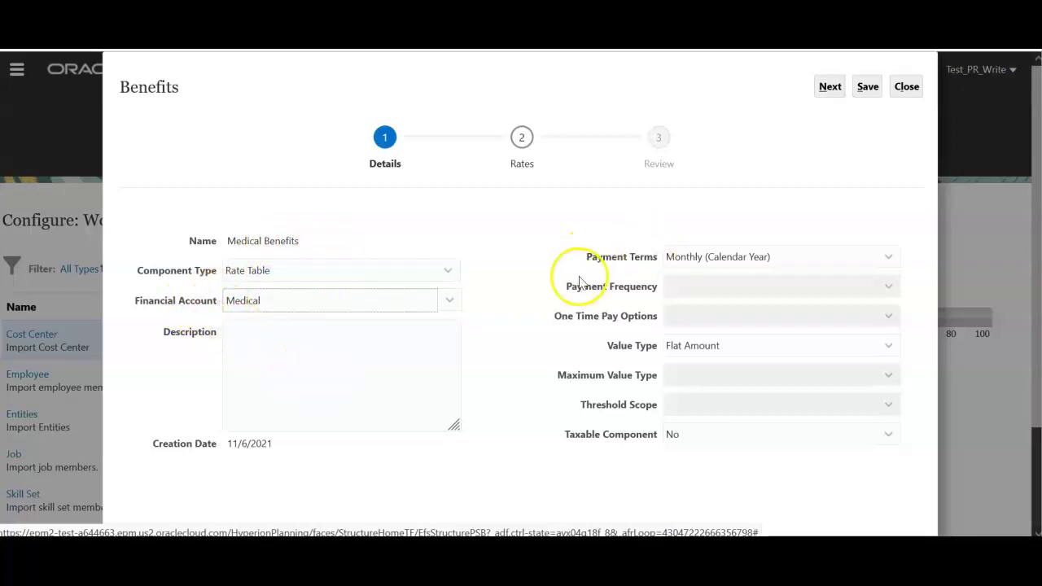
- Review the payment terms and value type choices for Medical Benefits, and set Taxable Component to No
{"action": "left_click", "coordinate": [702, 257]}
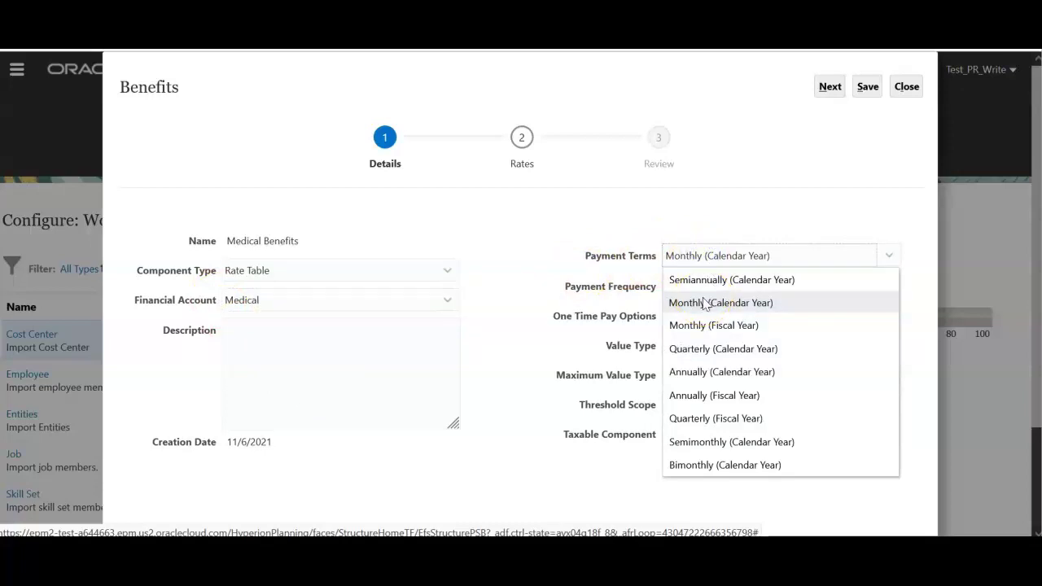
{"action": "left_click", "coordinate": [771, 204]}
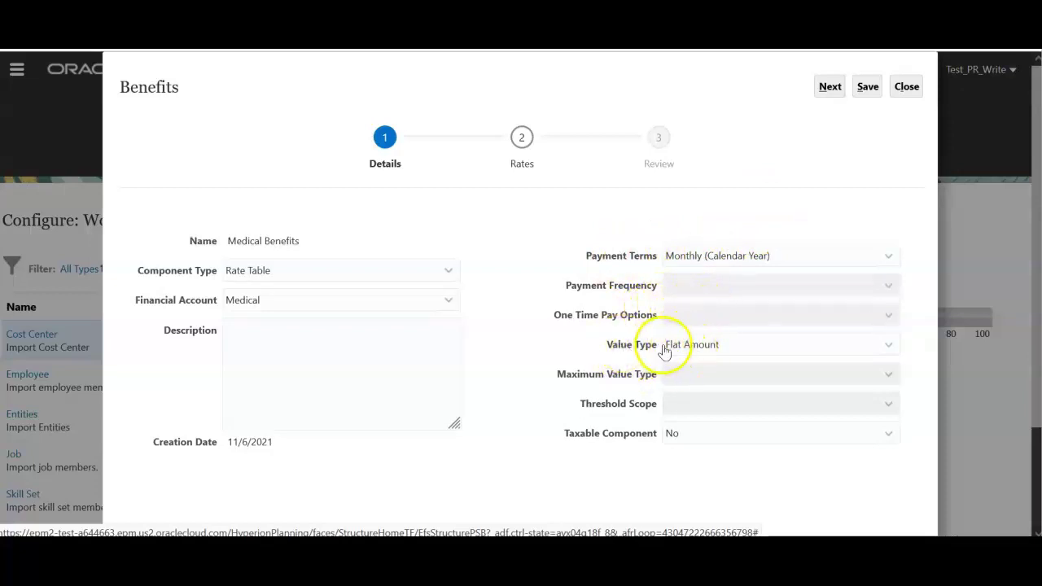
{"action": "left_click", "coordinate": [691, 347]}
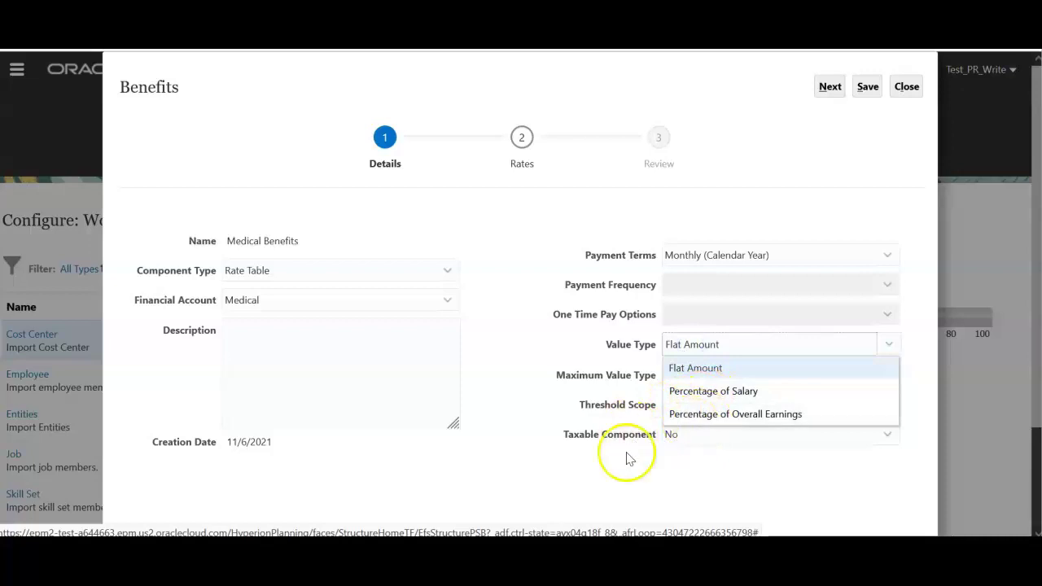
{"action": "left_click", "coordinate": [561, 482]}
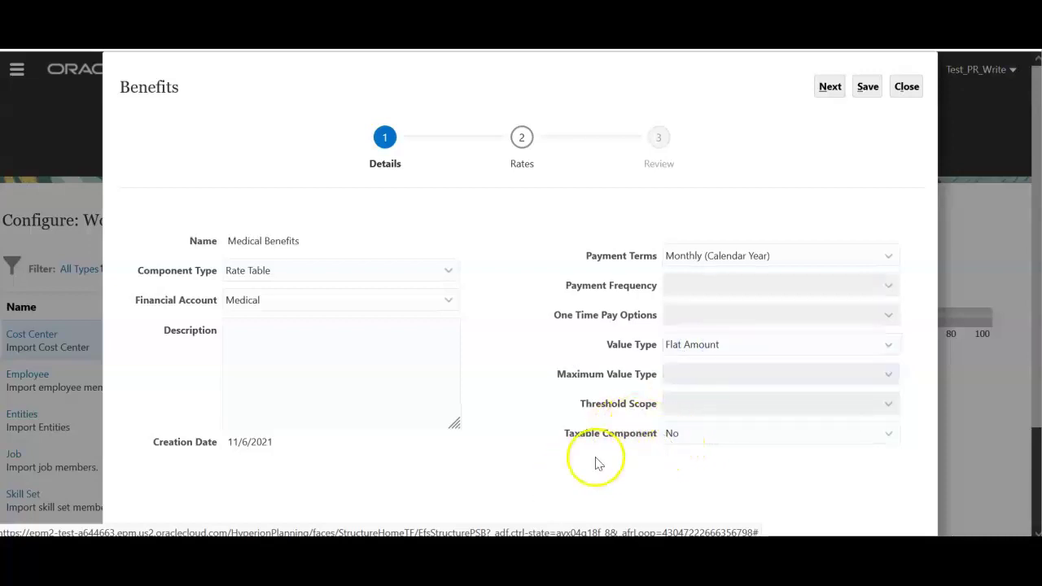
{"action": "left_click", "coordinate": [684, 434]}
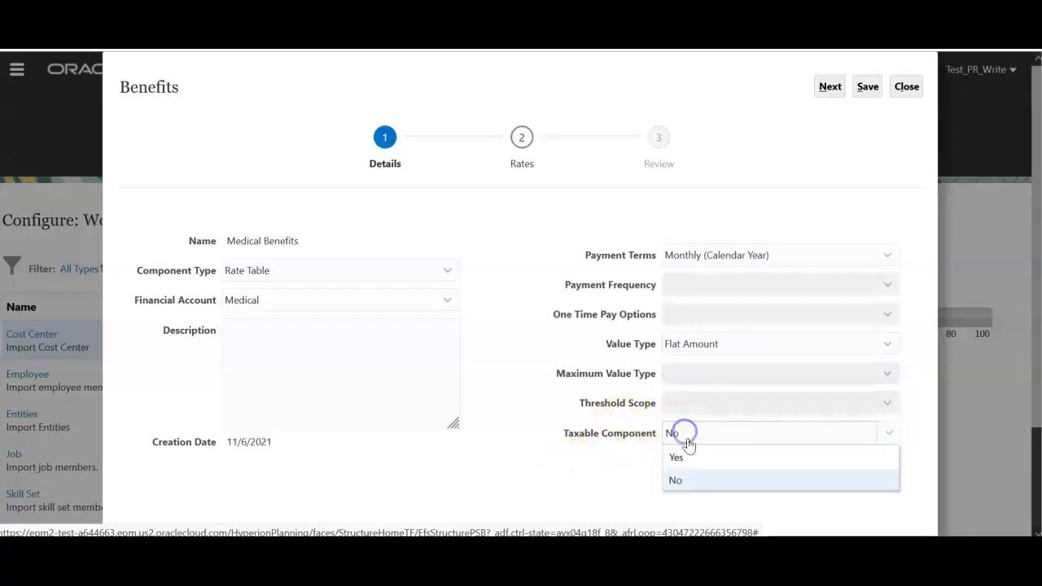
{"action": "left_click", "coordinate": [687, 482]}
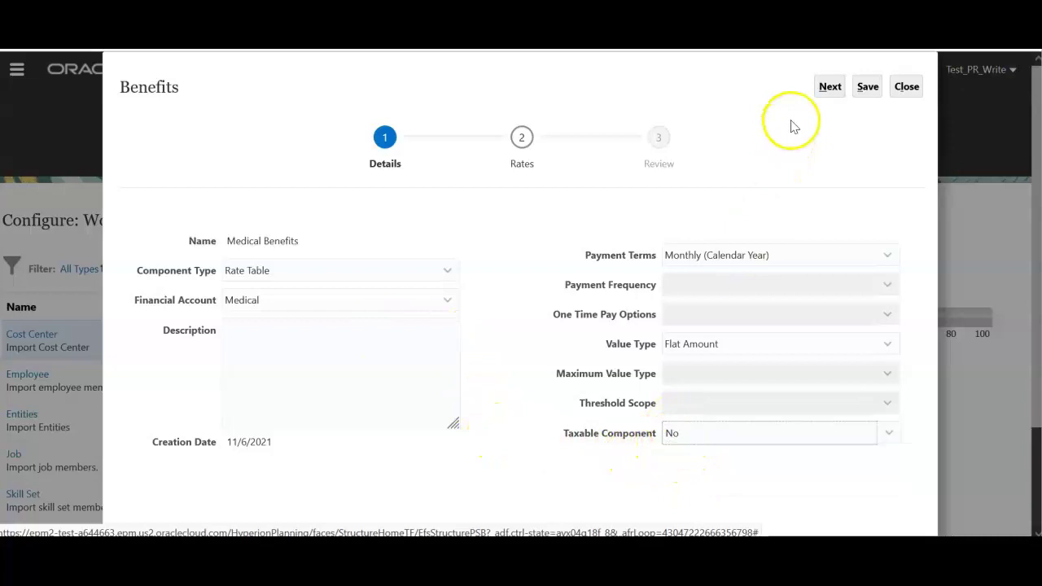
- Continue to the Medical Benefits rates and close the benefit setup without saving
{"action": "left_click", "coordinate": [826, 90]}
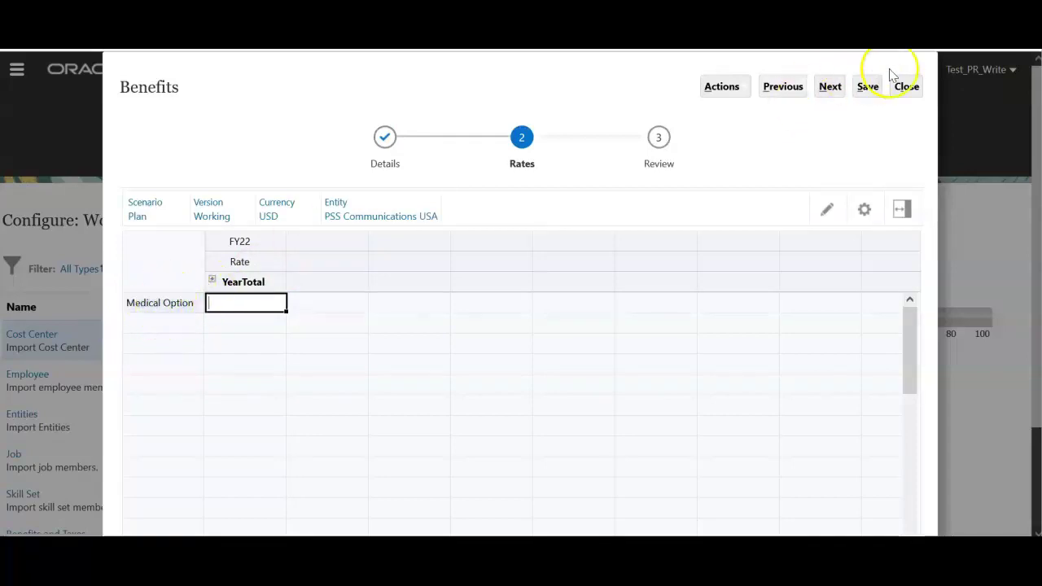
{"action": "left_click", "coordinate": [916, 96]}
{"action": "left_click", "coordinate": [908, 89]}
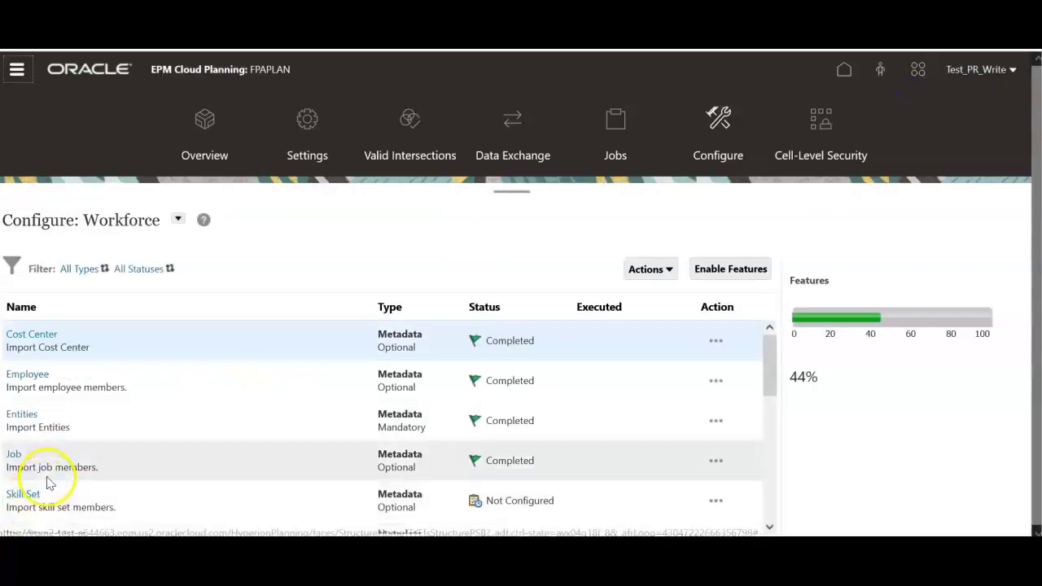
- Open Options and Tiers in the Workforce configuration, consult the year total example in Excel, and return to Planning
{"action": "scroll", "coordinate": [51, 484], "scroll_direction": "down", "scroll_amount": 2}
{"action": "scroll", "coordinate": [47, 484], "scroll_direction": "down", "scroll_amount": 2}
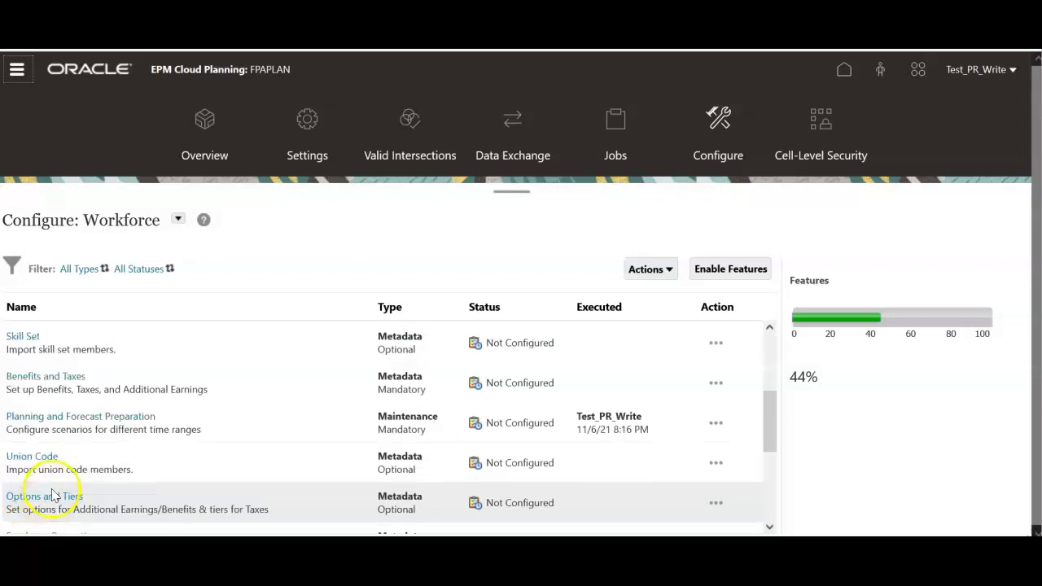
{"action": "left_click", "coordinate": [51, 495]}
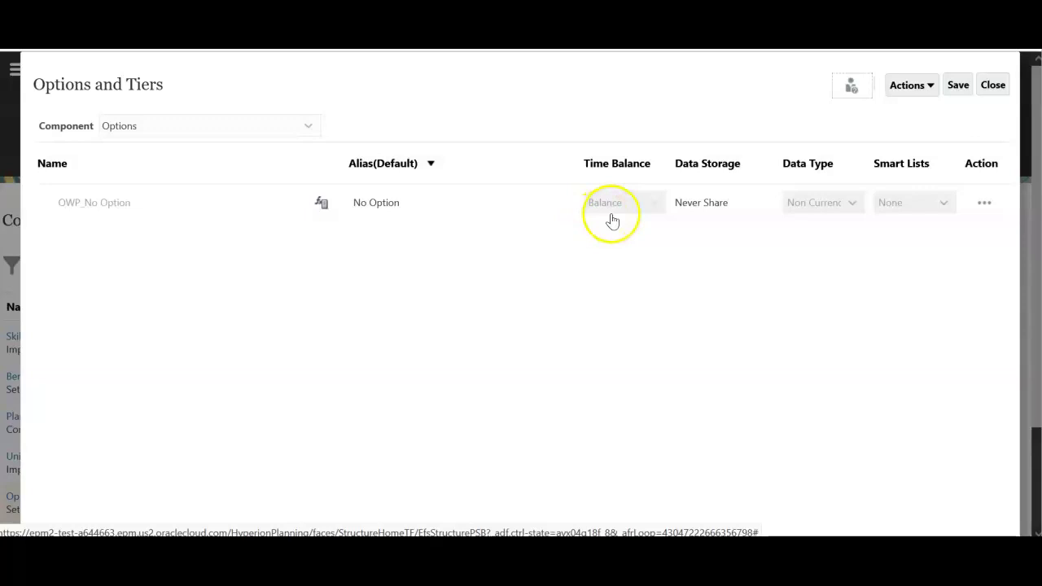
{"action": "key", "text": "alt+Tab"}
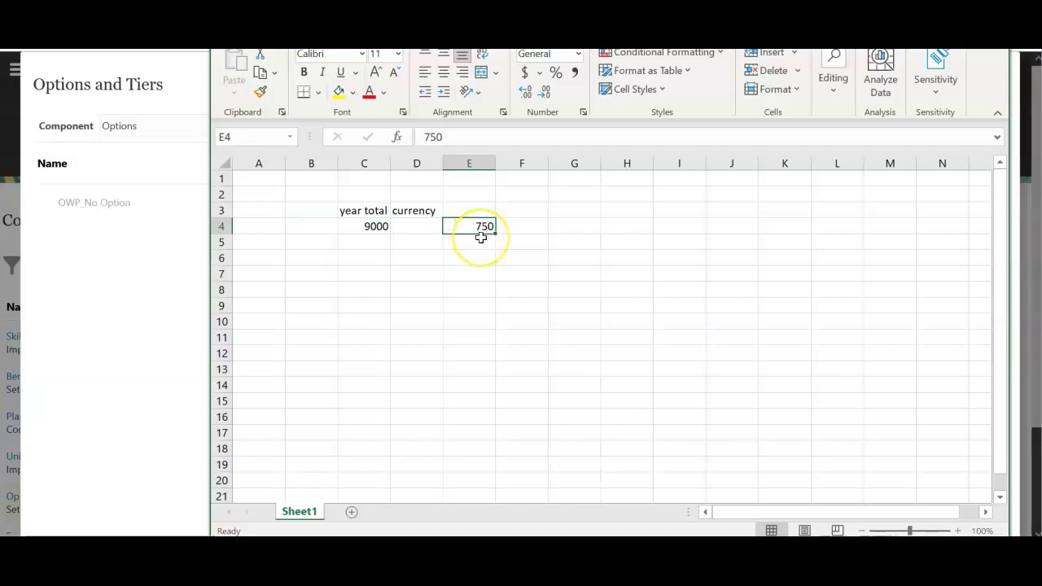
{"action": "left_click", "coordinate": [142, 278]}
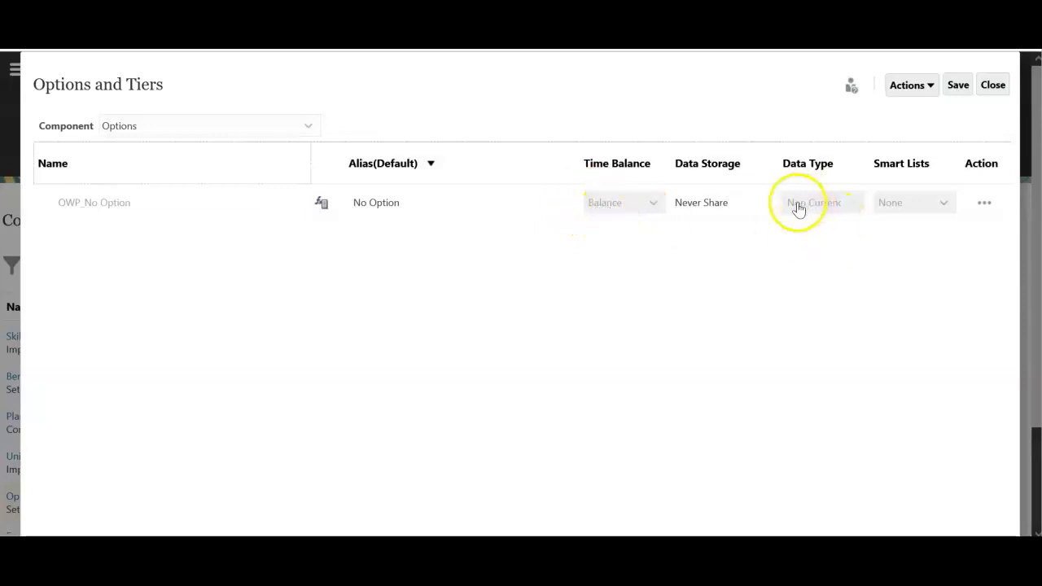
- Add a new member named Medical Option to the Options component
{"action": "left_click", "coordinate": [927, 86]}
{"action": "left_click", "coordinate": [879, 109]}
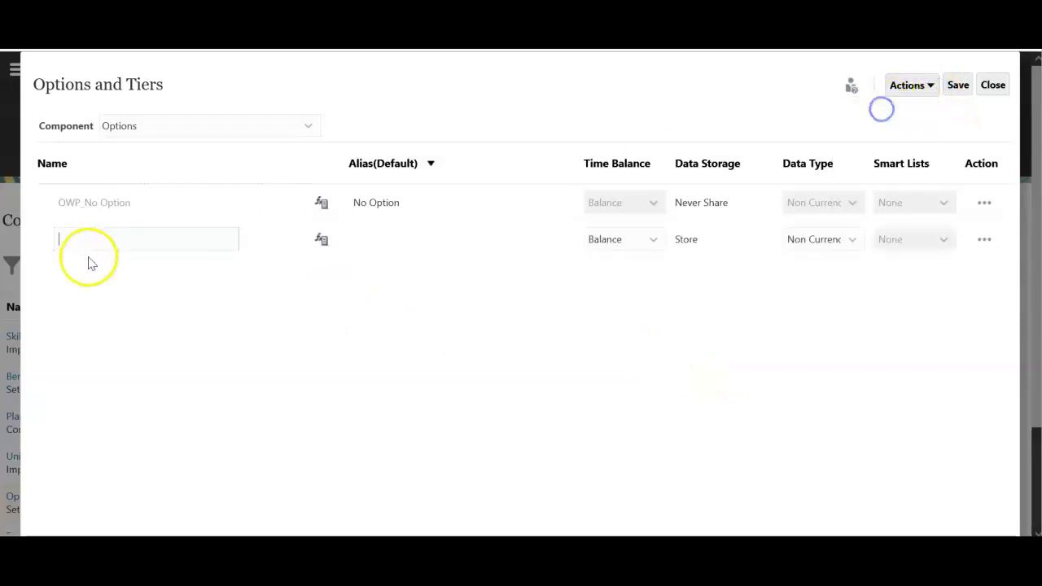
{"action": "left_click", "coordinate": [93, 245]}
{"action": "type", "text": "Medical Option"}
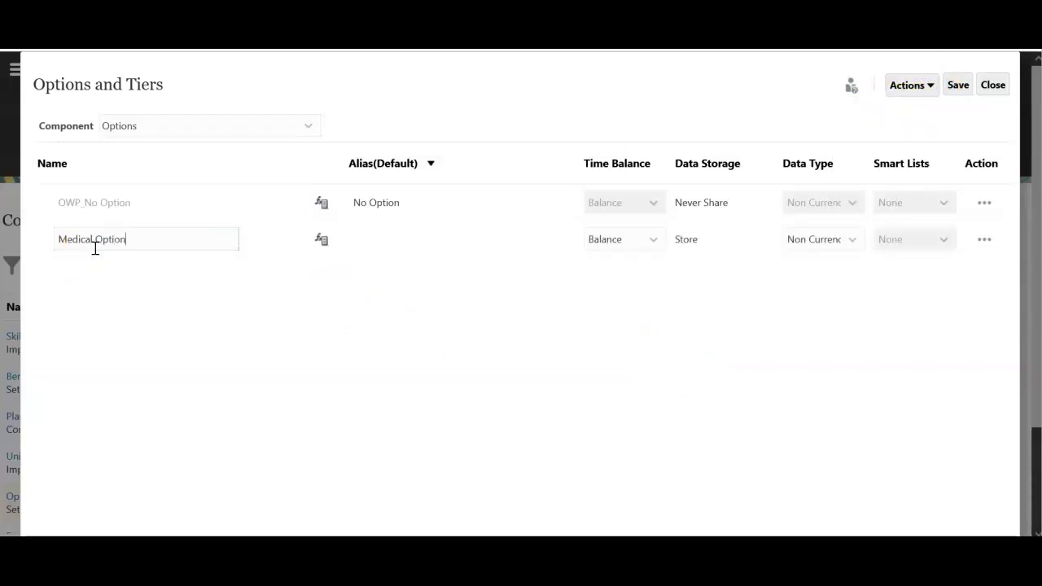
- Set Medical Option's time balance to Flow and data type to Currency, then save and close Options and Tiers
{"action": "left_click", "coordinate": [600, 239]}
{"action": "left_click", "coordinate": [607, 260]}
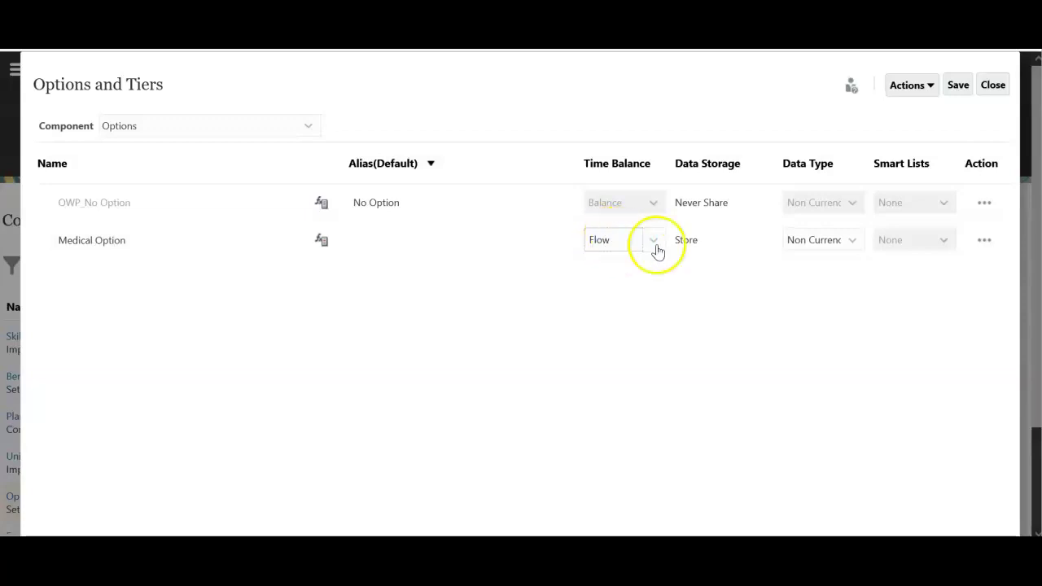
{"action": "left_click", "coordinate": [805, 241]}
{"action": "left_click", "coordinate": [809, 285]}
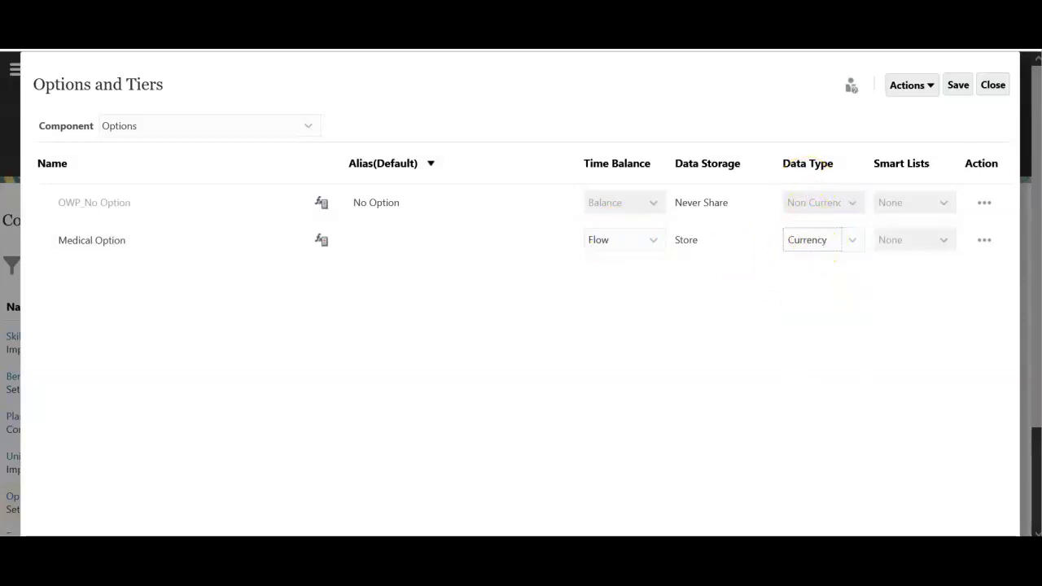
{"action": "left_click", "coordinate": [958, 85]}
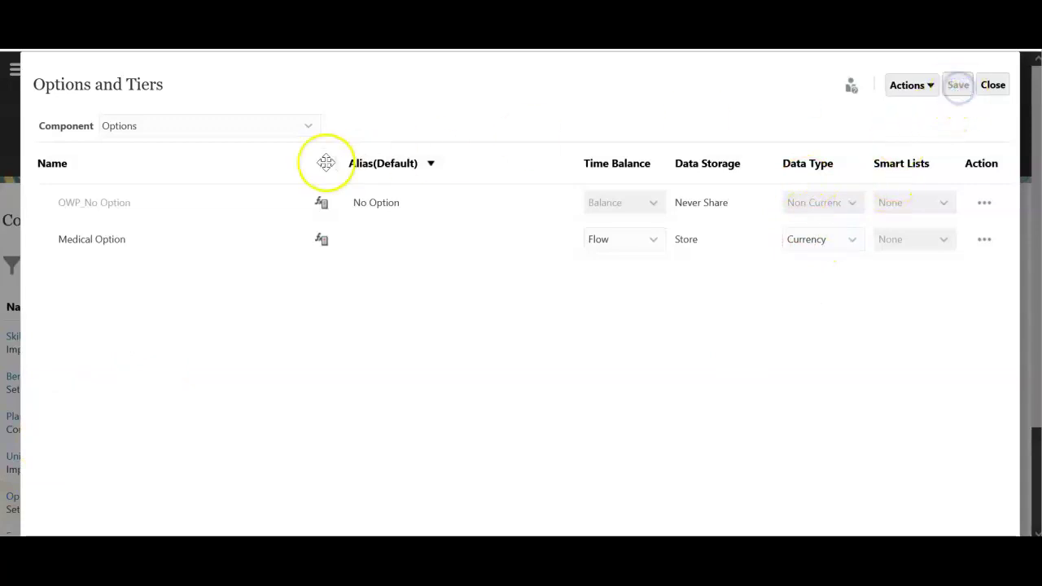
{"action": "left_click", "coordinate": [557, 210]}
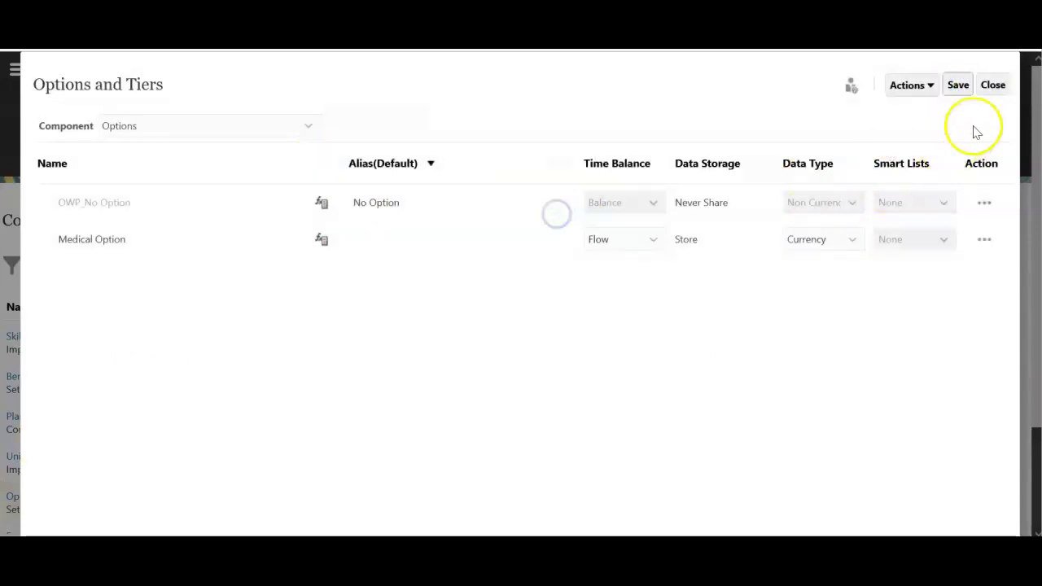
{"action": "left_click", "coordinate": [993, 85]}
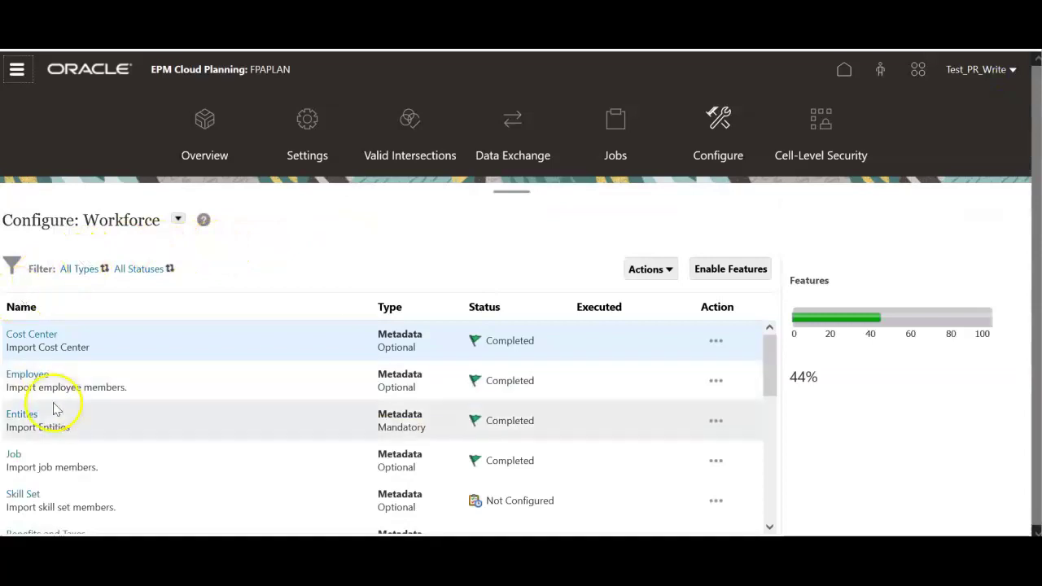
- Reopen Medical Benefits from Benefits and Taxes in the Workforce configuration
{"action": "scroll", "coordinate": [60, 417], "scroll_direction": "down", "scroll_amount": 3}
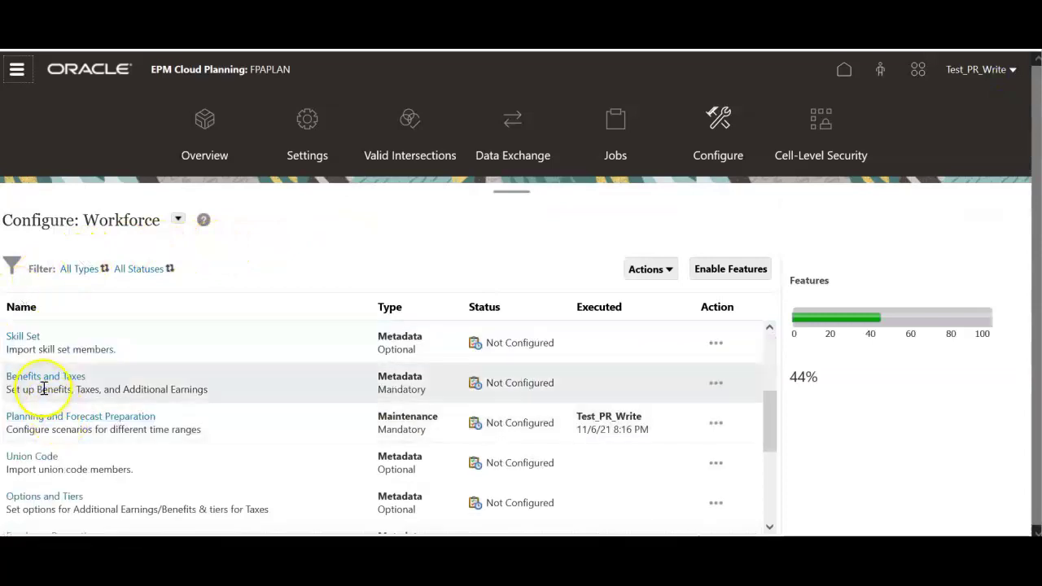
{"action": "left_click", "coordinate": [48, 380]}
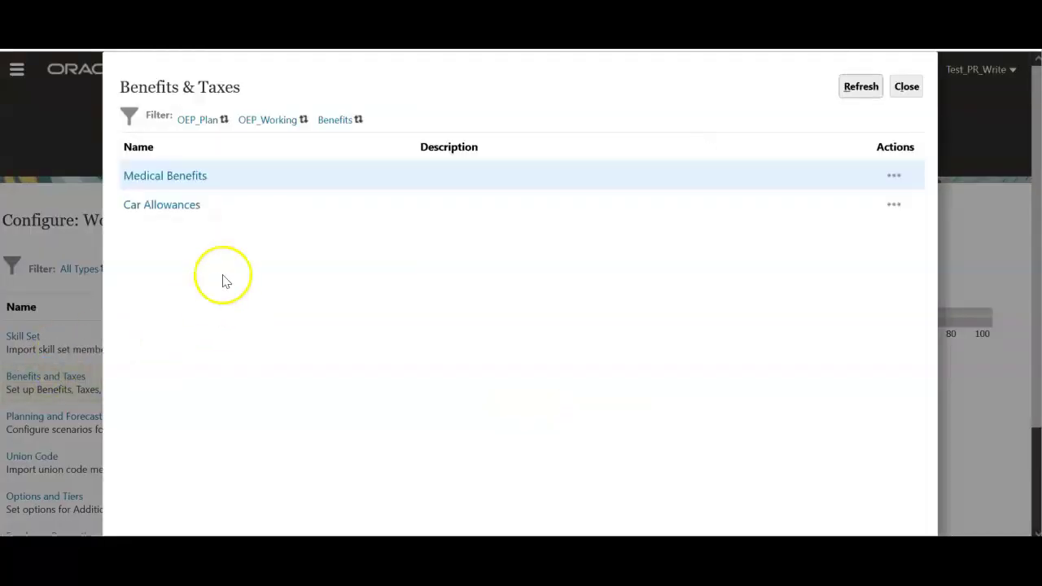
{"action": "left_click", "coordinate": [181, 176]}
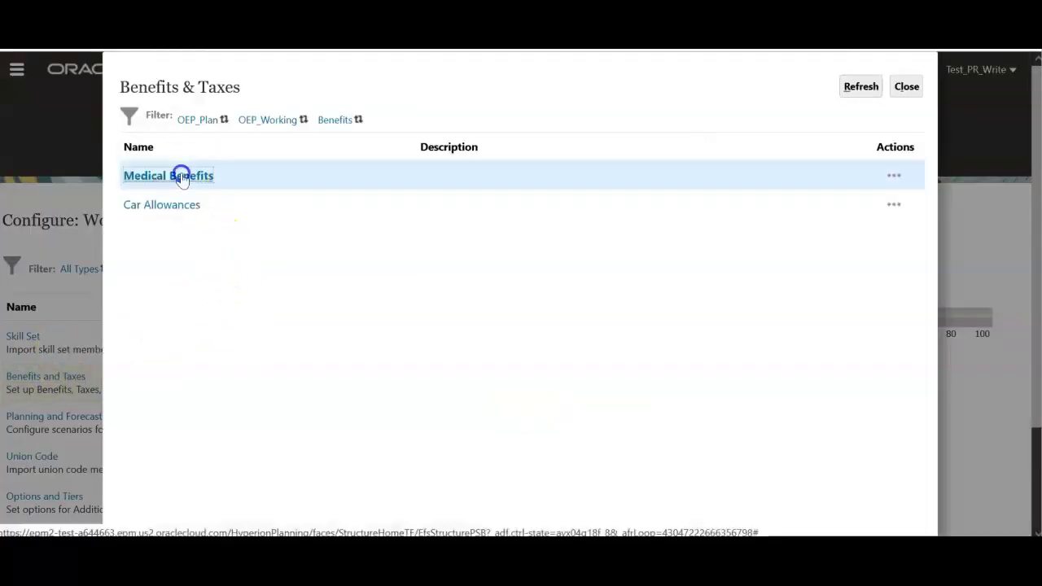
- Set Medical Benefits to component type Rate Table with value type Flat Amount, and continue to its rates
{"action": "left_click", "coordinate": [277, 270]}
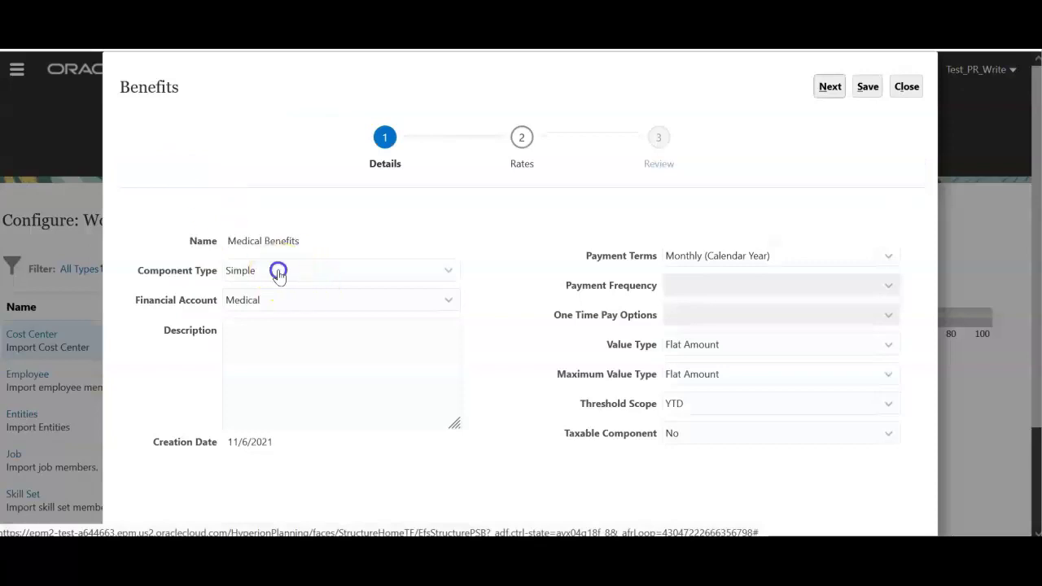
{"action": "left_click", "coordinate": [257, 342]}
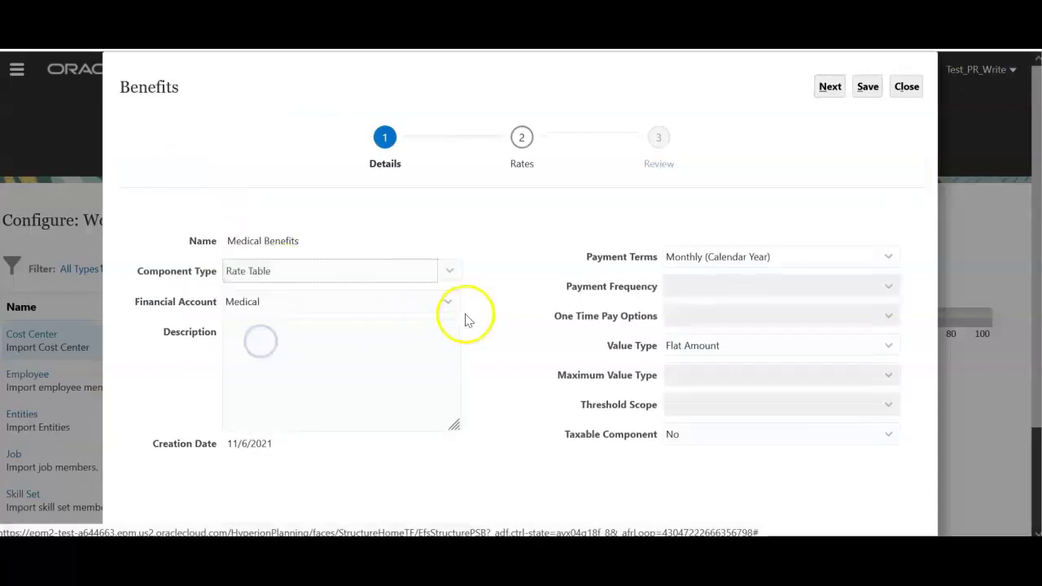
{"action": "left_click", "coordinate": [694, 350]}
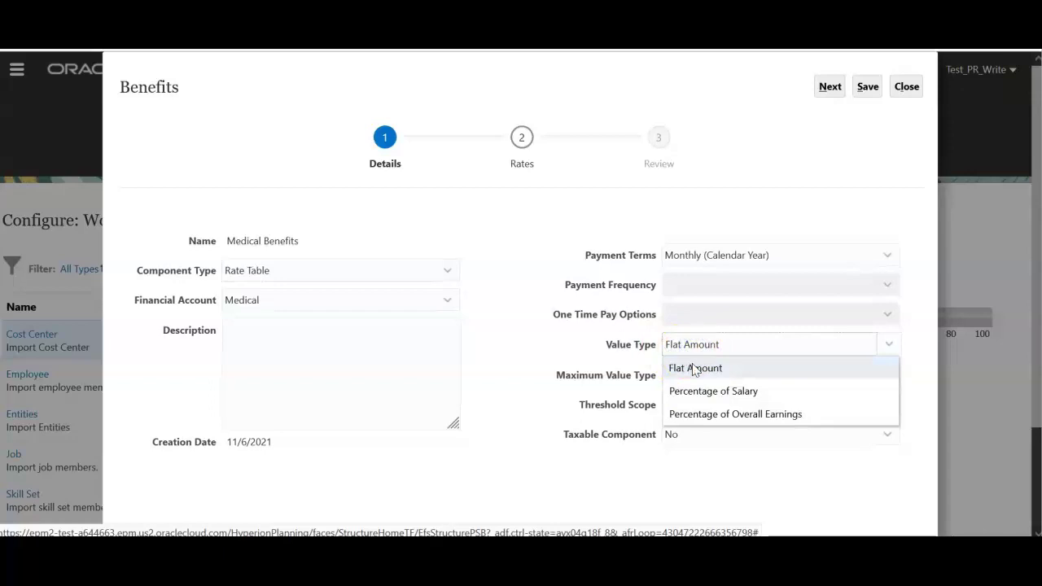
{"action": "left_click", "coordinate": [693, 368]}
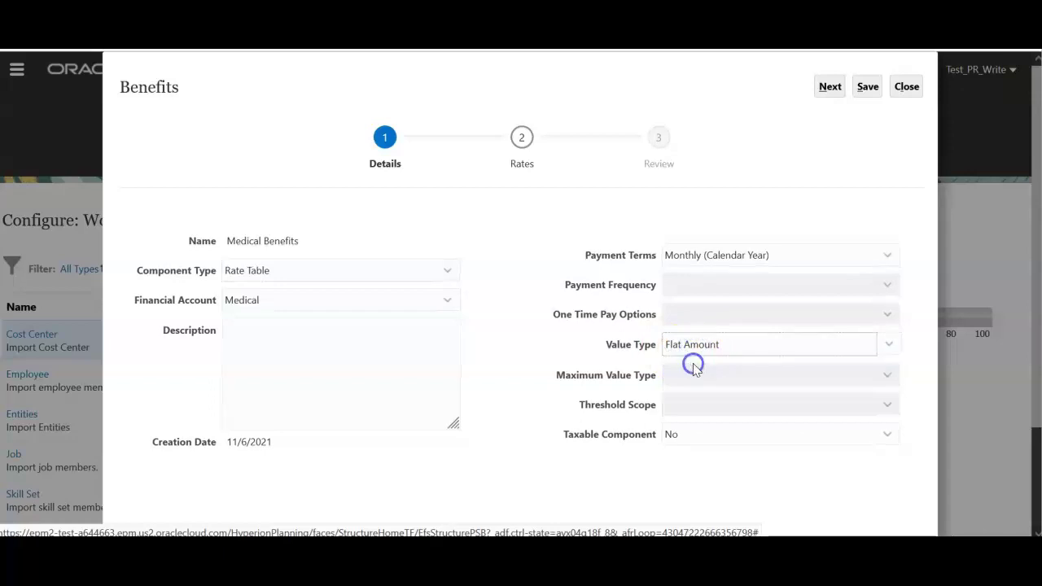
{"action": "left_click", "coordinate": [830, 86]}
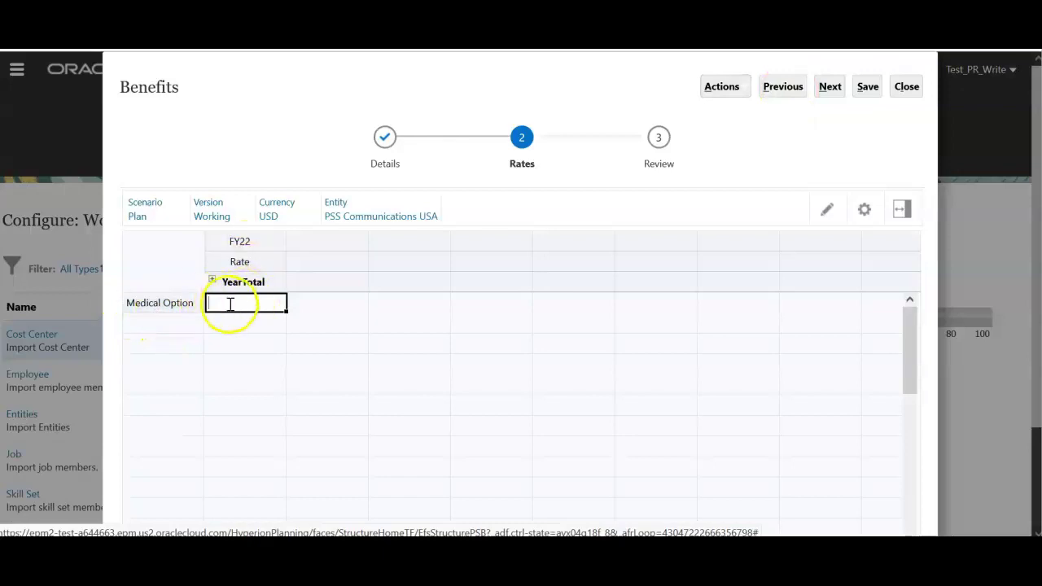
- Set Medical Option's FY22 YearTotal rate to 9000, continue to the review, then save and close the Benefits setup
{"action": "type", "text": "9000"}
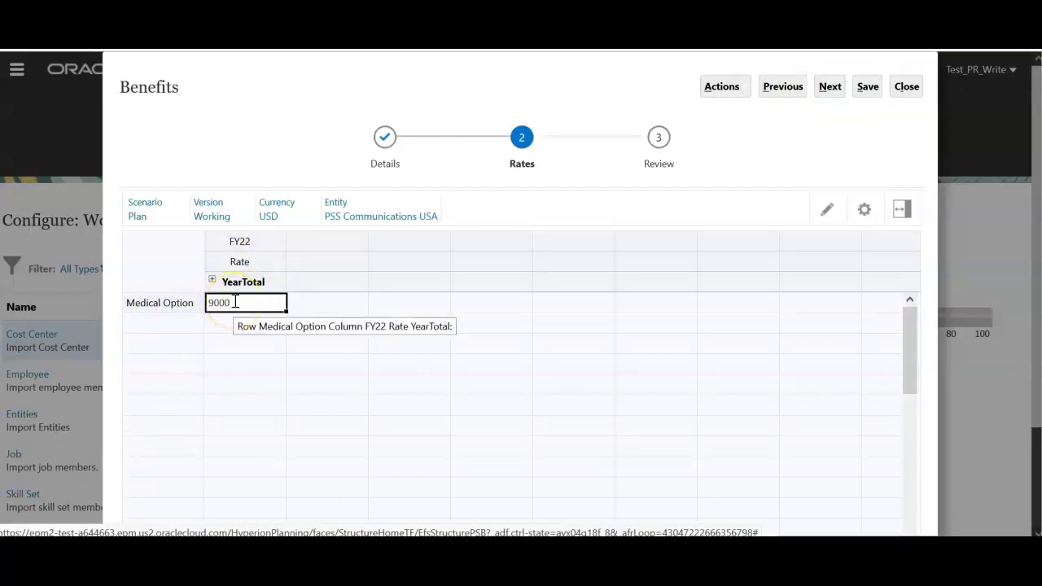
{"action": "left_click", "coordinate": [329, 363]}
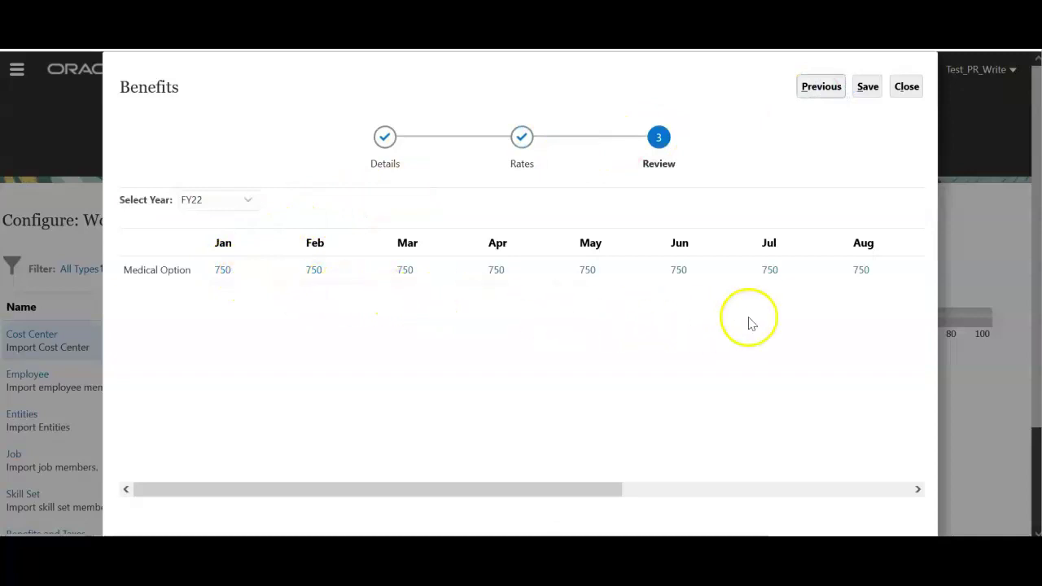
{"action": "left_click", "coordinate": [871, 93]}
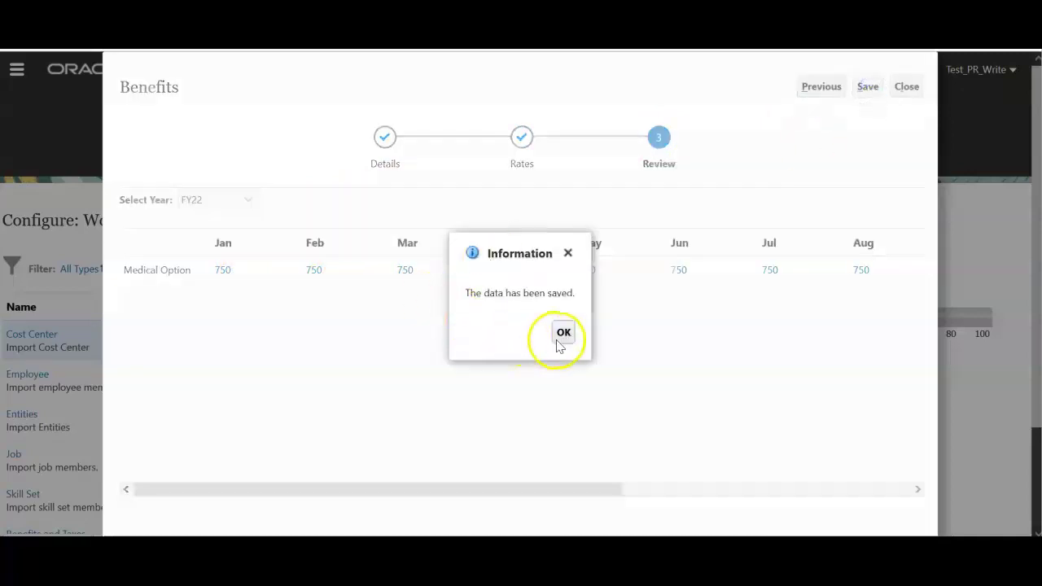
{"action": "left_click", "coordinate": [561, 339]}
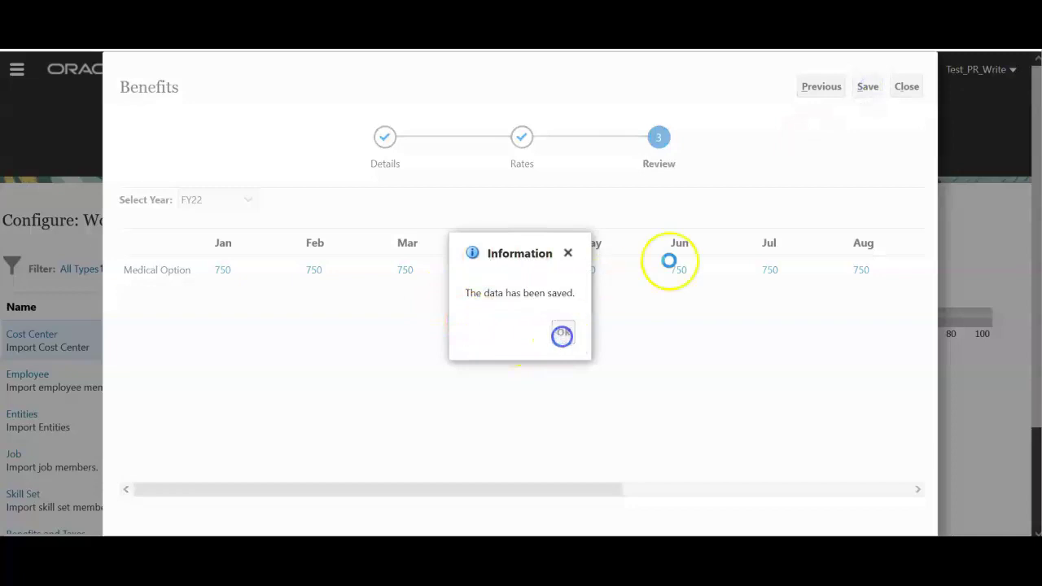
{"action": "left_click", "coordinate": [907, 87]}
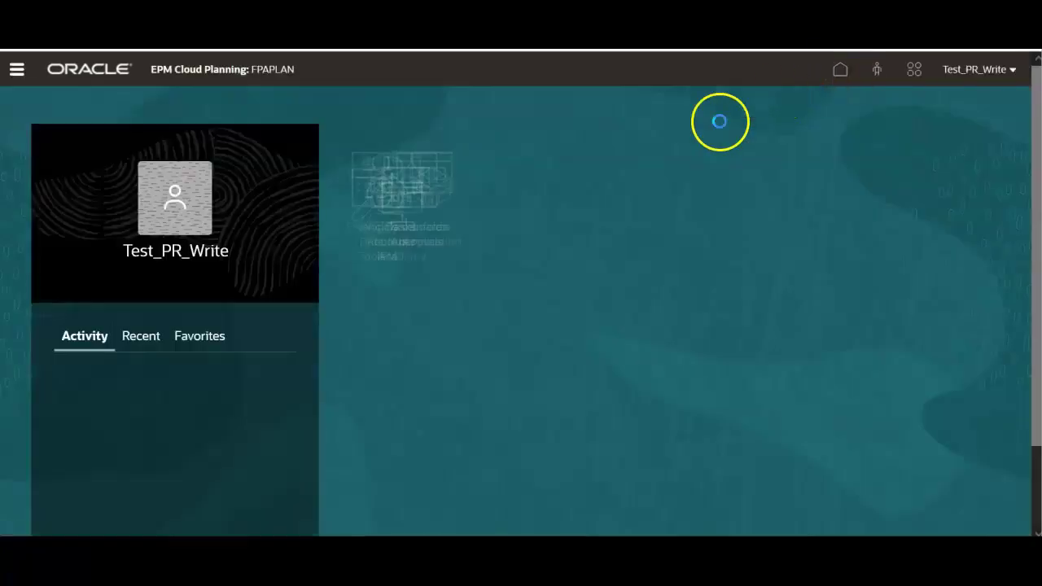
- Open the Benefits defaults form in Workforce compensation planning
{"action": "left_click", "coordinate": [510, 197]}
{"action": "left_click", "coordinate": [480, 284]}
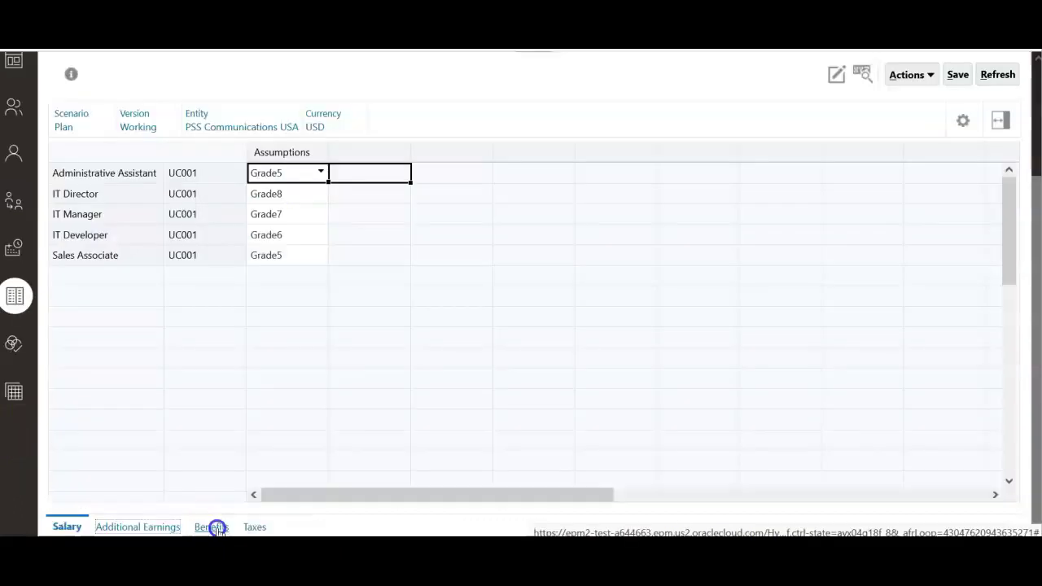
{"action": "left_click", "coordinate": [218, 528]}
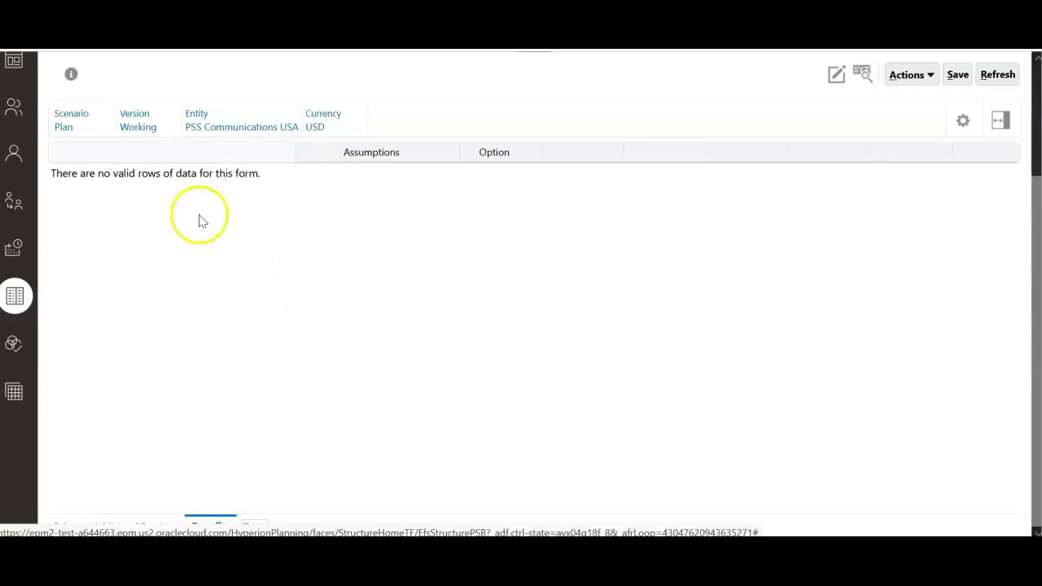
- Start adding a benefit default for Medical Benefits and assign it to the job member OWP_All Jobs
{"action": "right_click", "coordinate": [201, 222]}
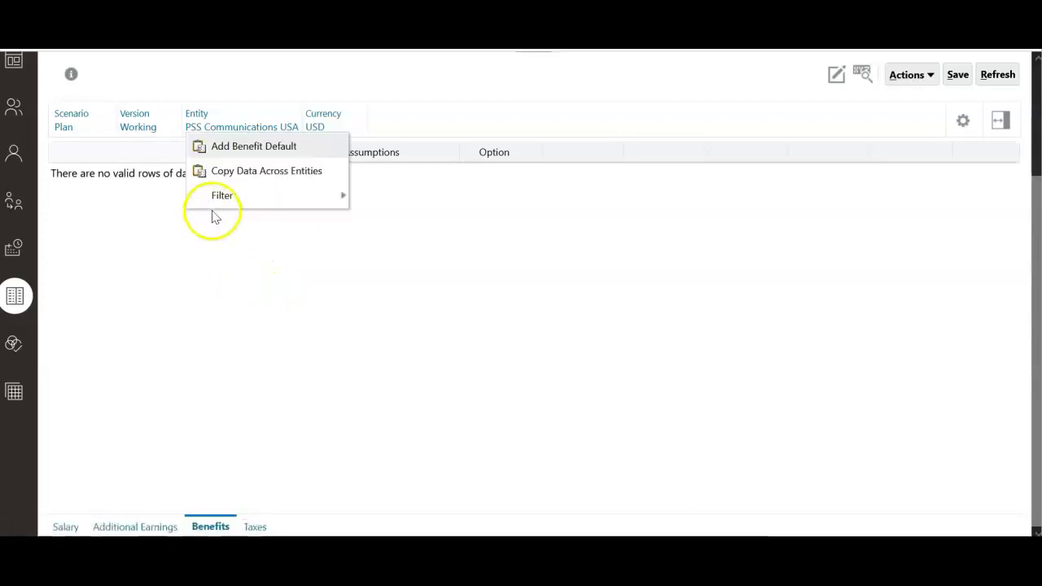
{"action": "left_click", "coordinate": [246, 154]}
{"action": "left_click", "coordinate": [403, 153]}
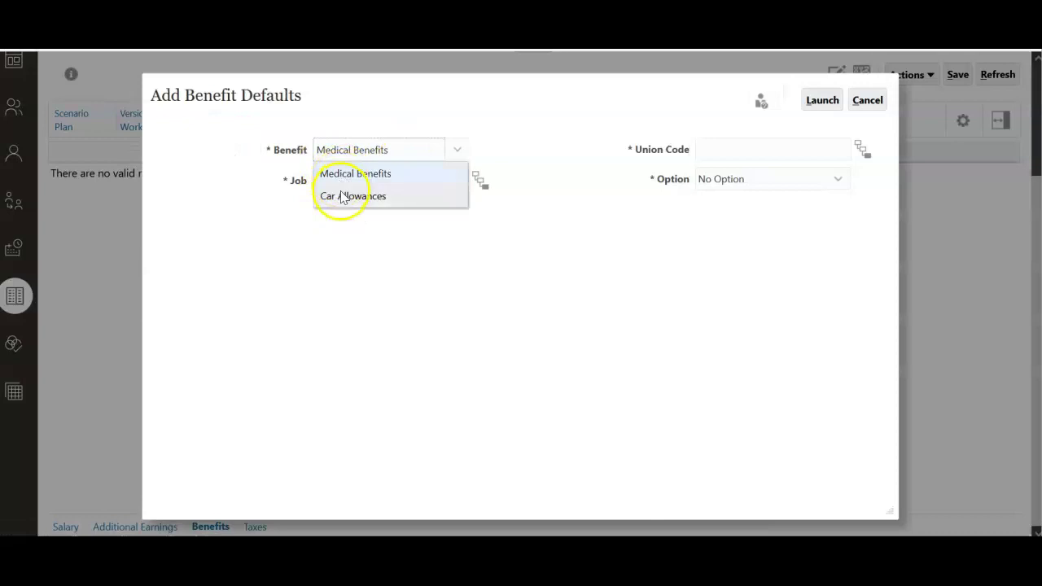
{"action": "left_click", "coordinate": [343, 176]}
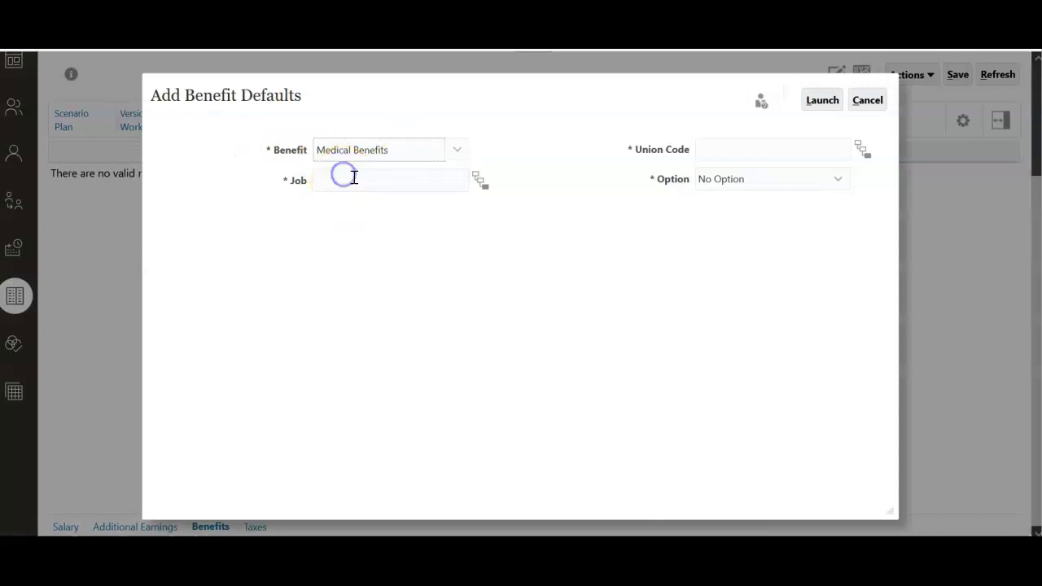
{"action": "left_click", "coordinate": [484, 181]}
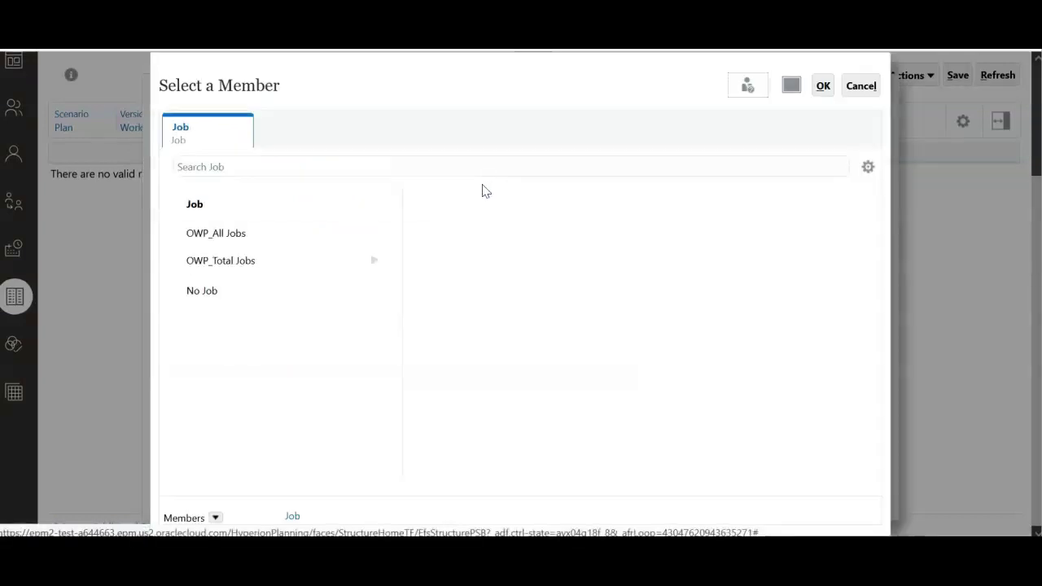
{"action": "left_click", "coordinate": [175, 234]}
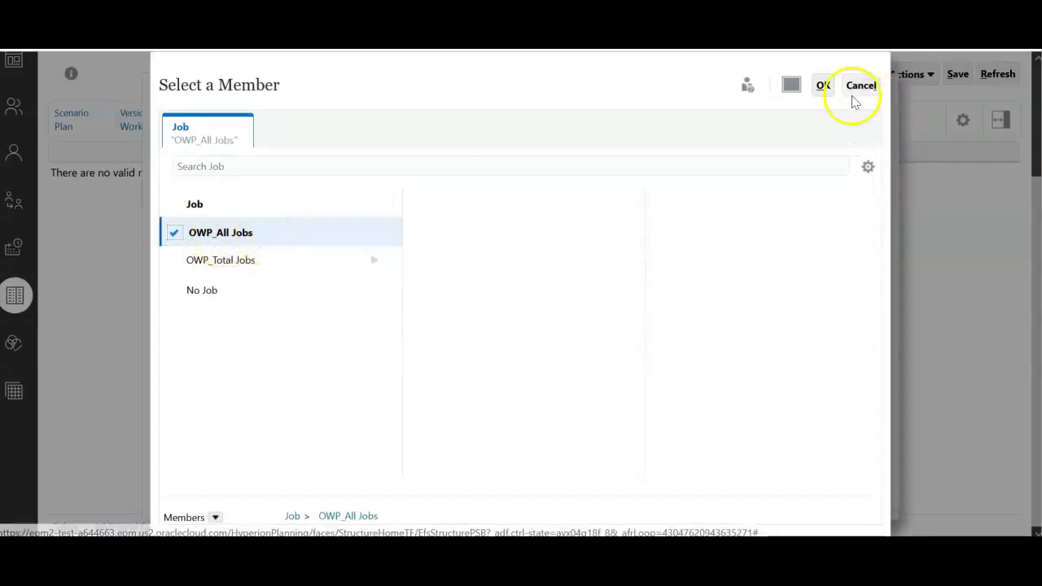
{"action": "left_click", "coordinate": [825, 87]}
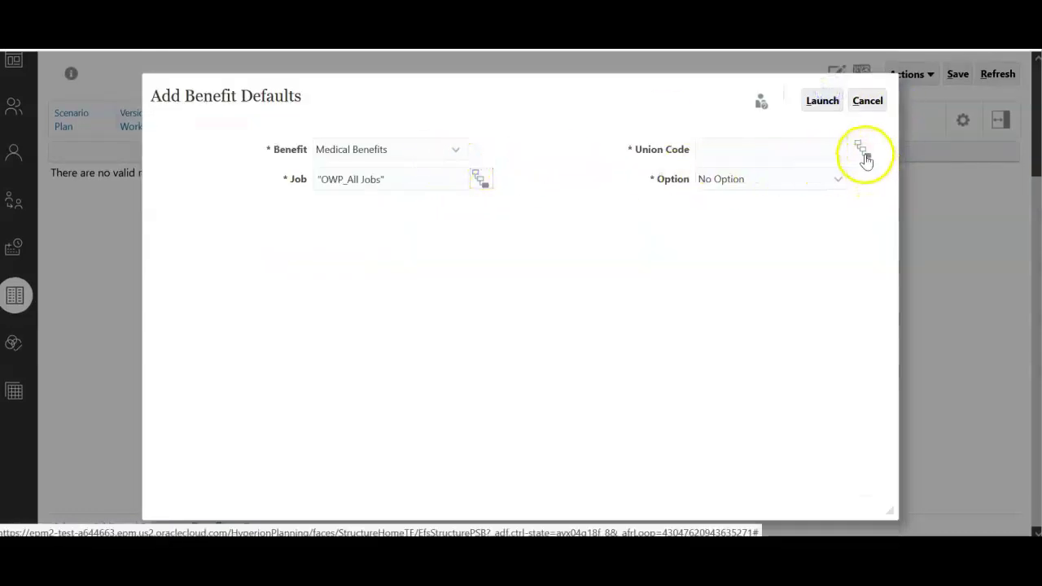
- Choose UC001 under OWP_All Union Code as the benefit default's union code
{"action": "left_click", "coordinate": [865, 154]}
{"action": "left_click", "coordinate": [377, 231]}
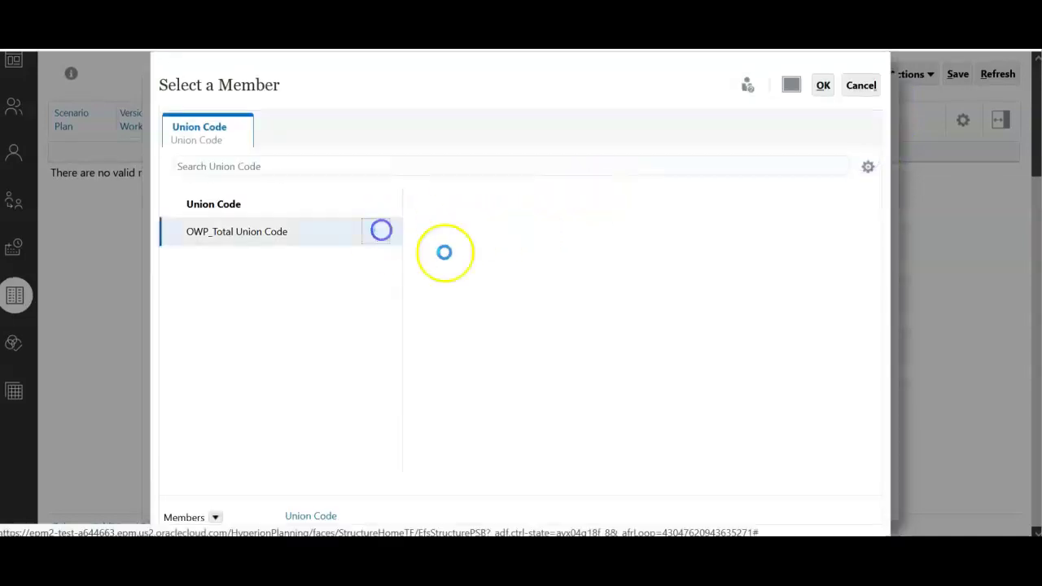
{"action": "left_click", "coordinate": [618, 232]}
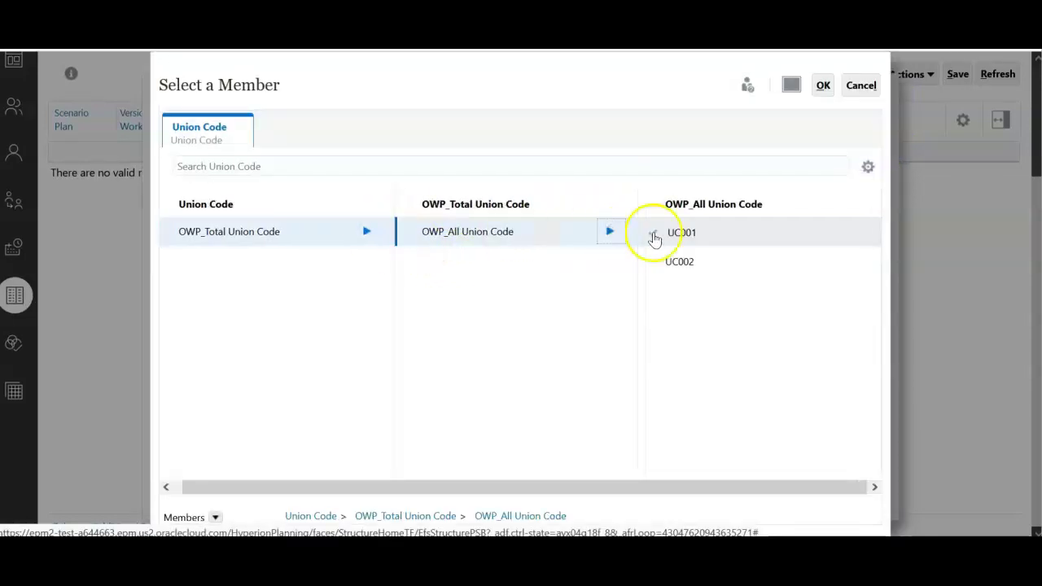
{"action": "left_click", "coordinate": [651, 232]}
{"action": "left_click", "coordinate": [823, 84]}
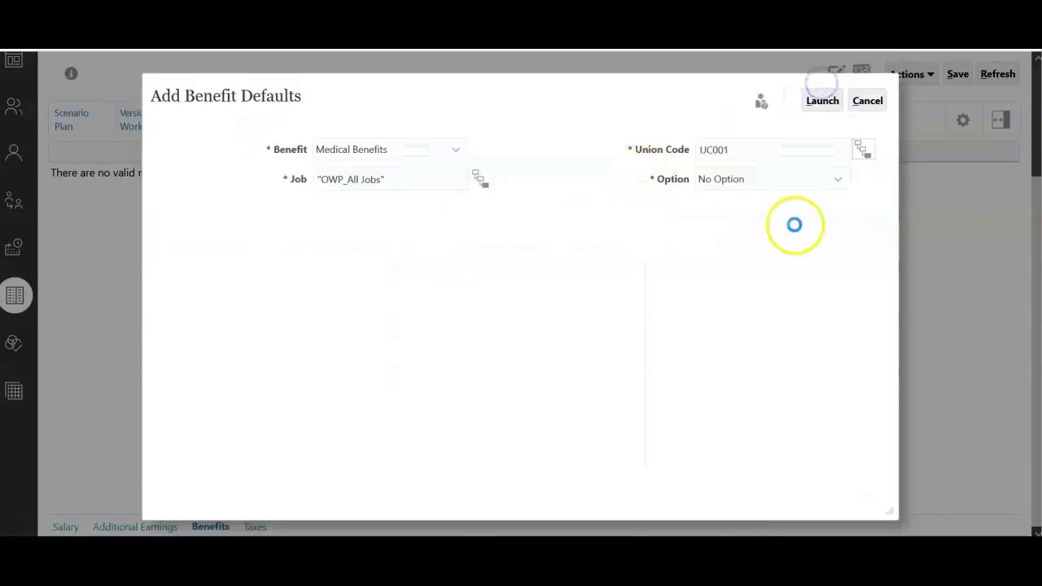
- Set the benefit default's option to Medical Option, launch the rule, and save the Benefits form
{"action": "left_click", "coordinate": [834, 177]}
{"action": "left_click", "coordinate": [733, 222]}
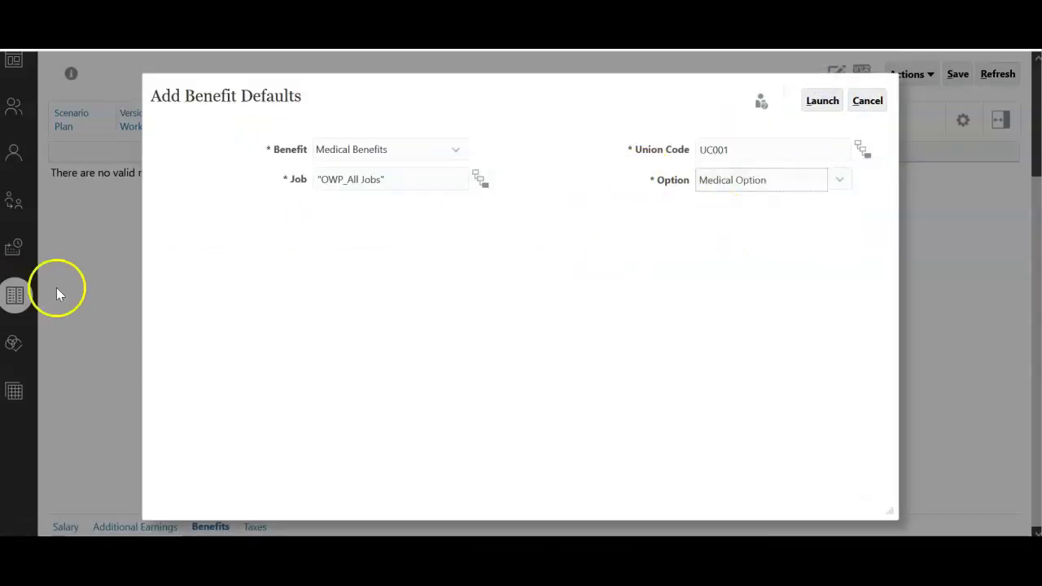
{"action": "left_click", "coordinate": [820, 100]}
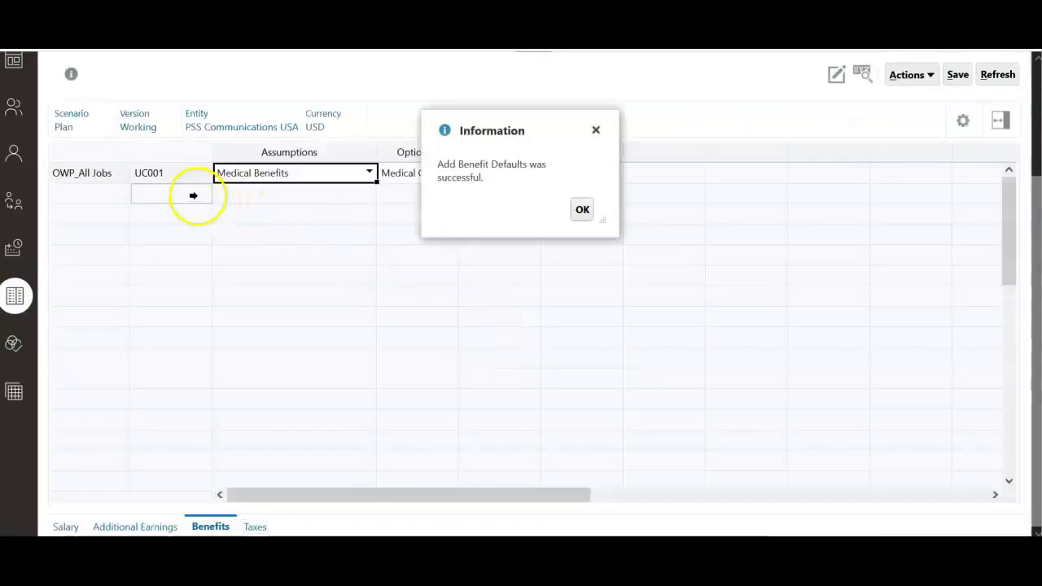
{"action": "left_click", "coordinate": [581, 211]}
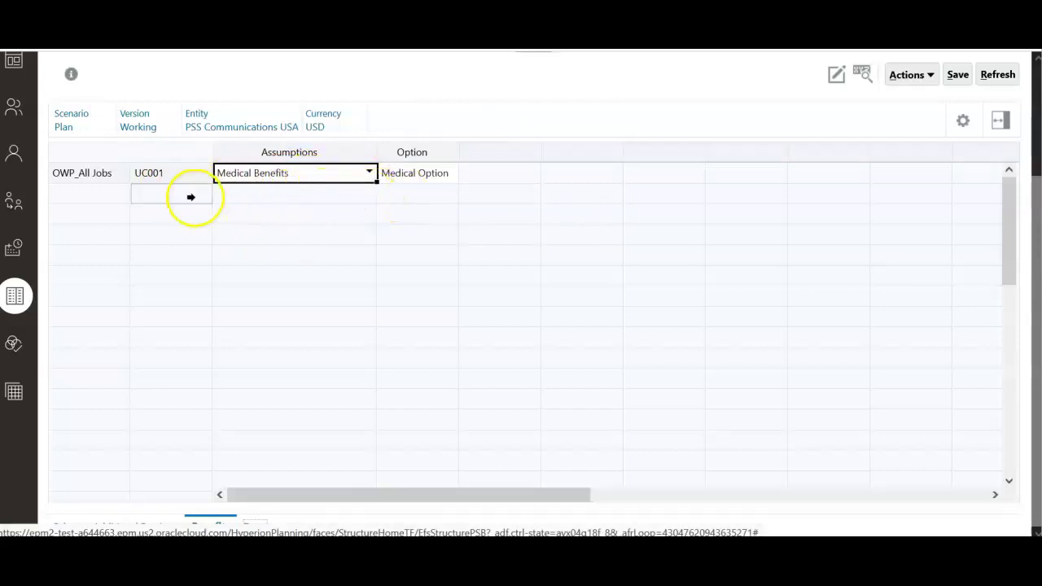
{"action": "left_click", "coordinate": [957, 74]}
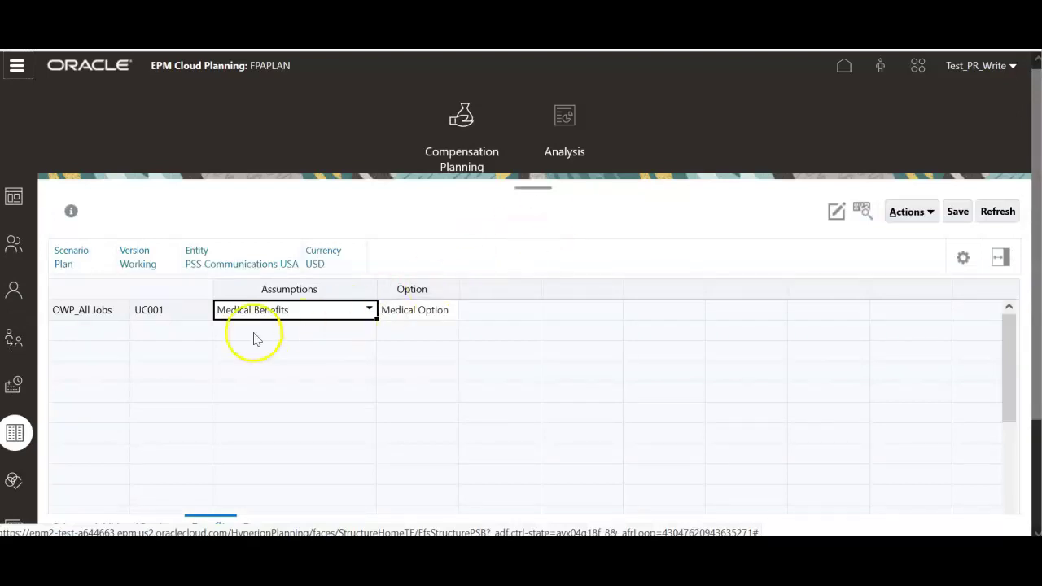
{"action": "left_click", "coordinate": [120, 333]}
{"action": "left_click", "coordinate": [392, 359]}
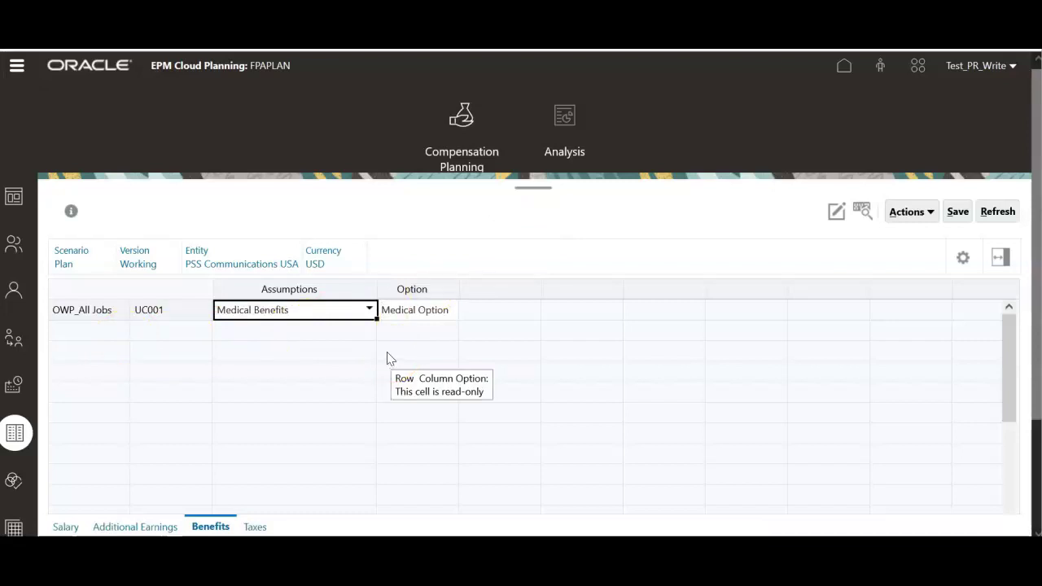
- Return to the home page, open the business rules, and filter them to the OEP_WFP cube
{"action": "left_click", "coordinate": [18, 67]}
{"action": "left_click", "coordinate": [847, 64]}
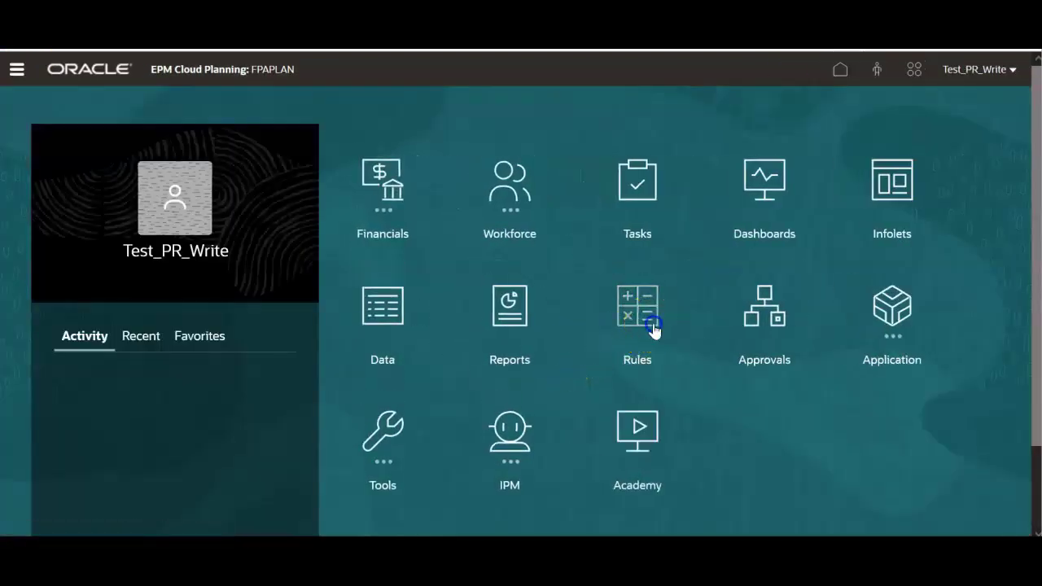
{"action": "left_click", "coordinate": [654, 329]}
{"action": "left_click", "coordinate": [59, 256]}
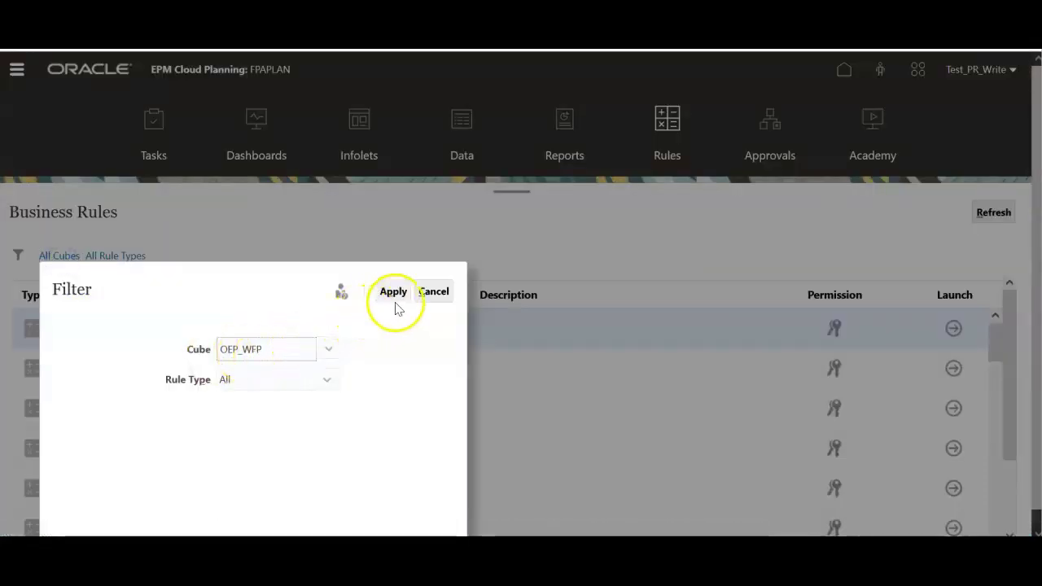
{"action": "left_click", "coordinate": [393, 291]}
- Run the Synchronize Defaults rule for scenario OEP_Plan, version OEP_Working, department 2001 and currency USD
{"action": "scroll", "coordinate": [366, 342], "scroll_direction": "down", "scroll_amount": 10}
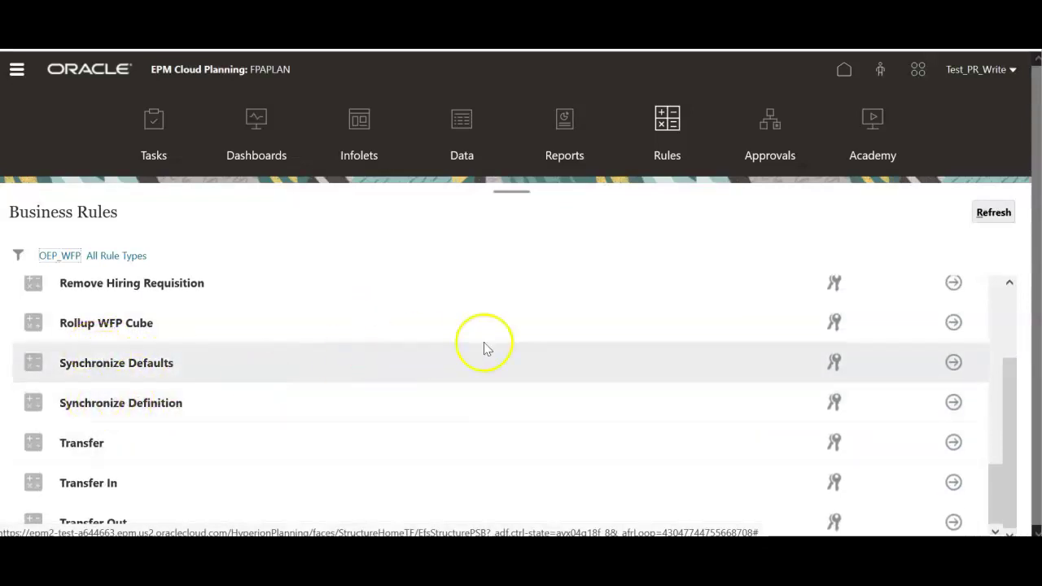
{"action": "left_click", "coordinate": [954, 363]}
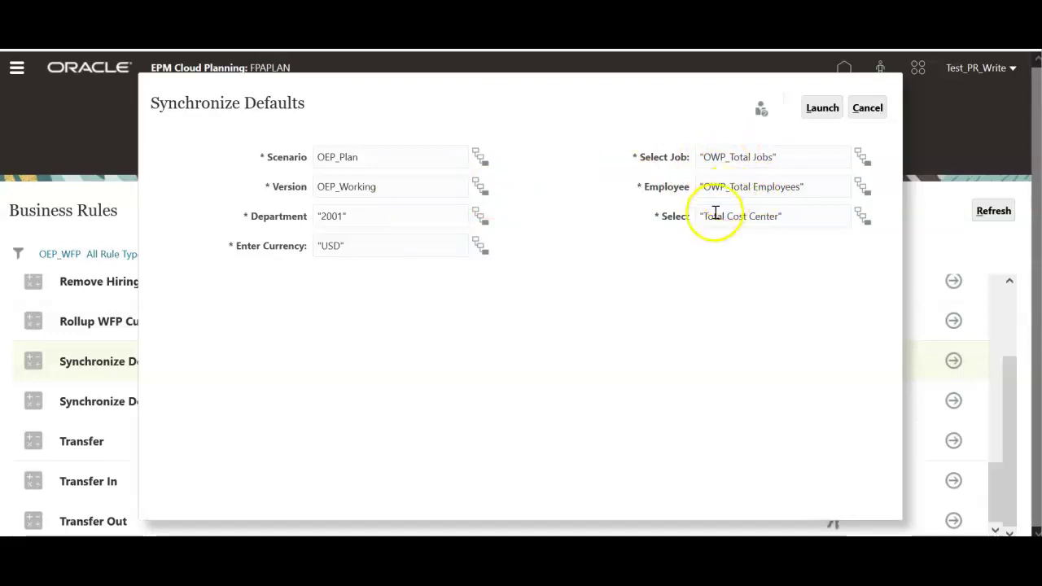
{"action": "left_click", "coordinate": [819, 114]}
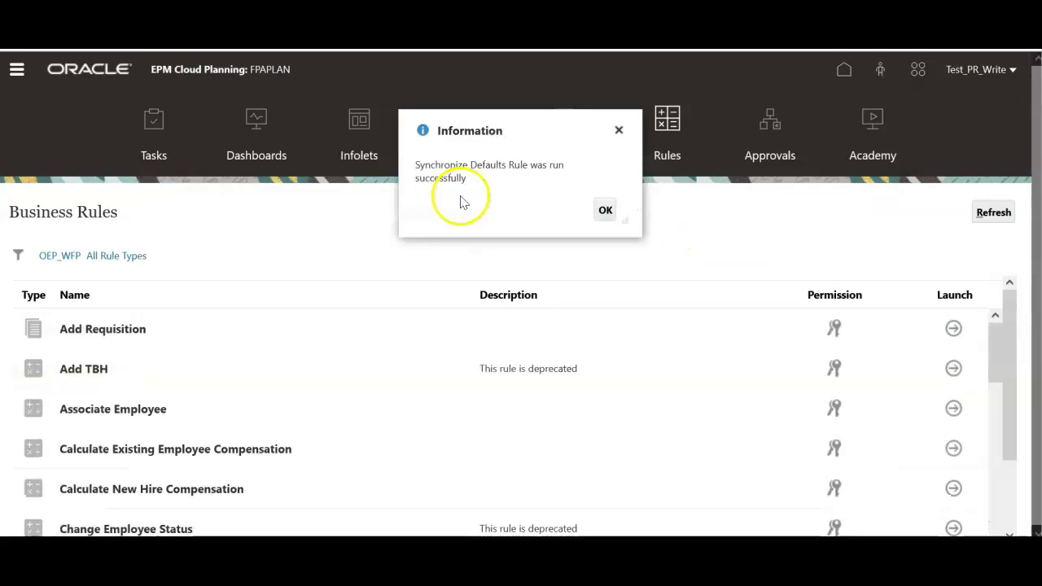
{"action": "left_click", "coordinate": [605, 212]}
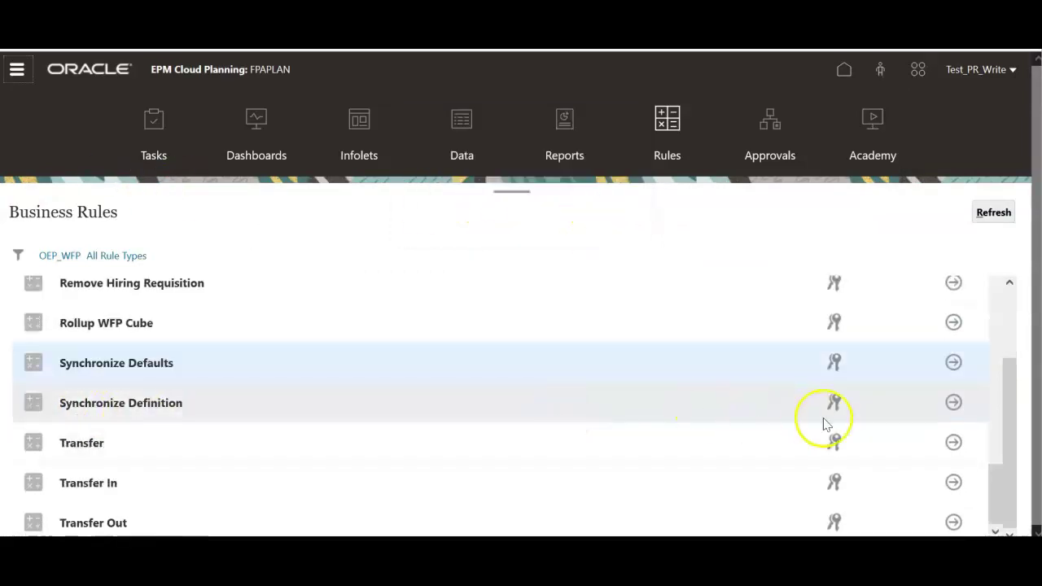
- Run the Synchronize Definition rule and dismiss its completion notice
{"action": "left_click", "coordinate": [954, 405]}
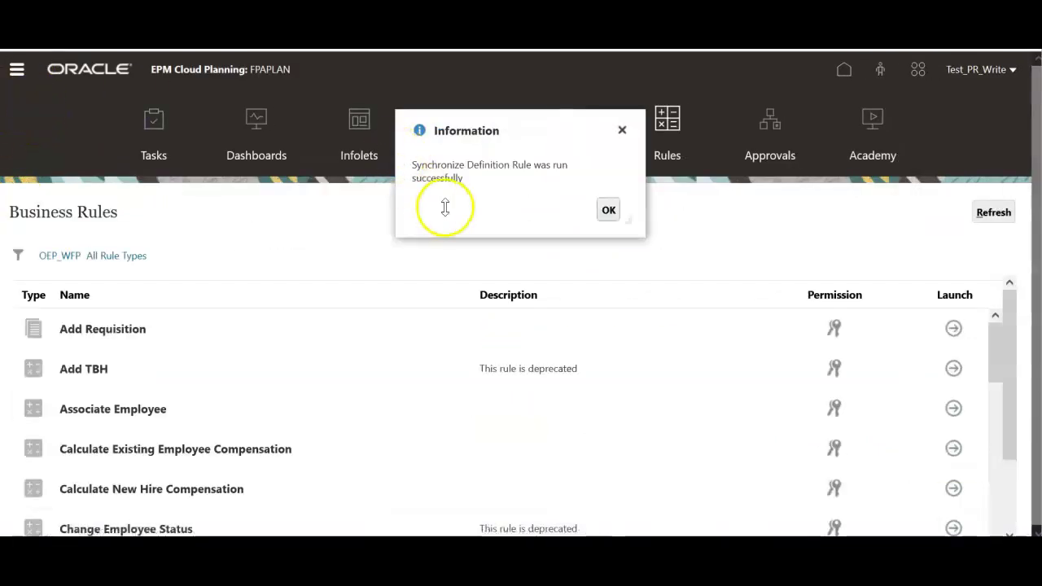
{"action": "left_click", "coordinate": [609, 210]}
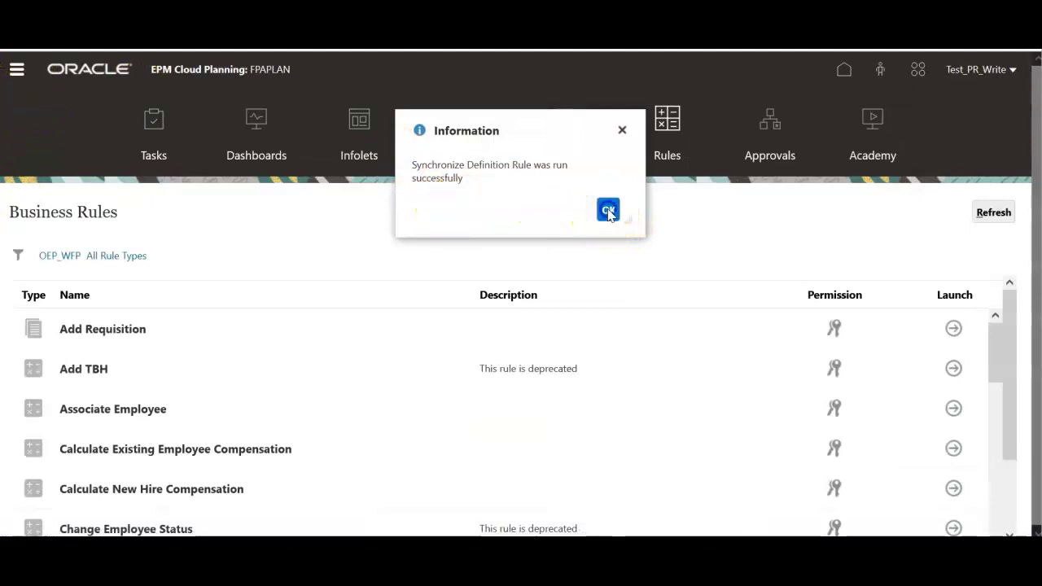